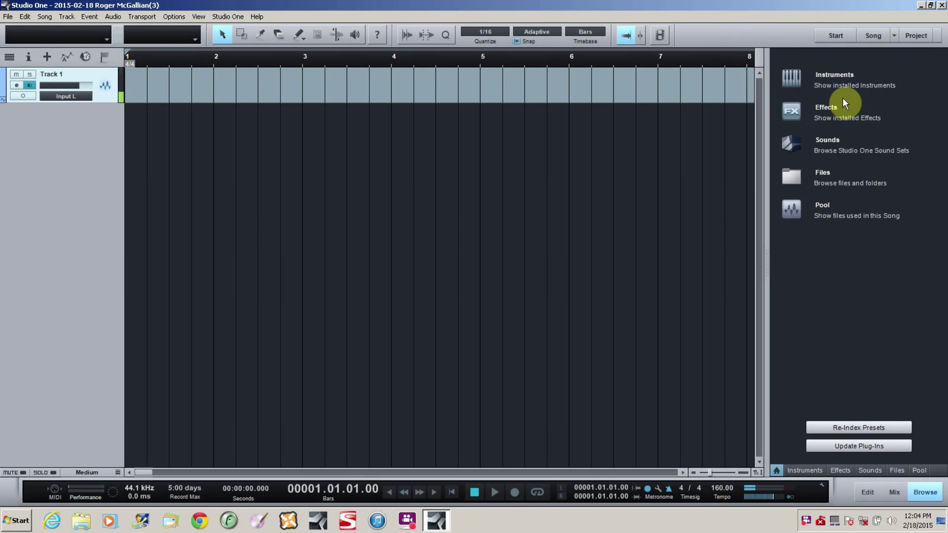
- Create an SsdSampler instrument track below Track 1 from the Instruments browser
click(833, 76)
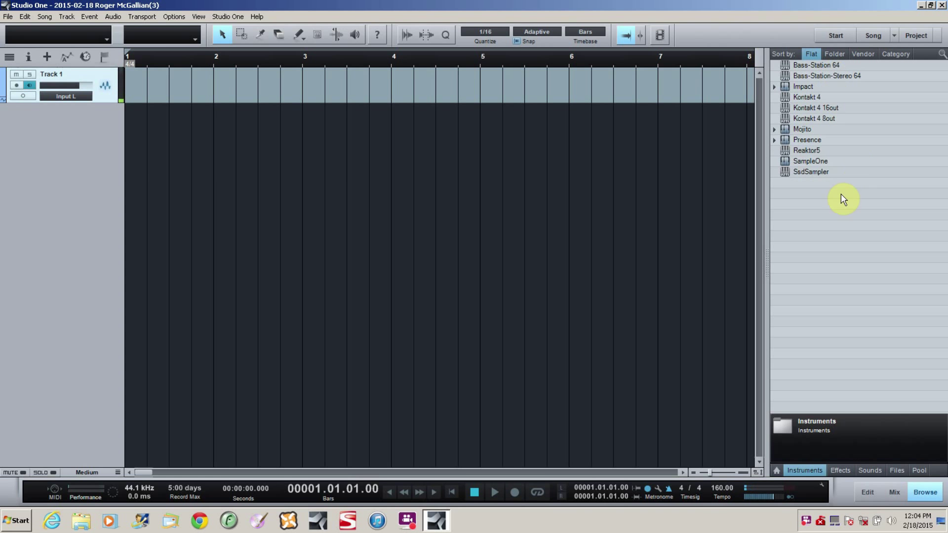
click(799, 172)
drag(799, 172, 25, 123)
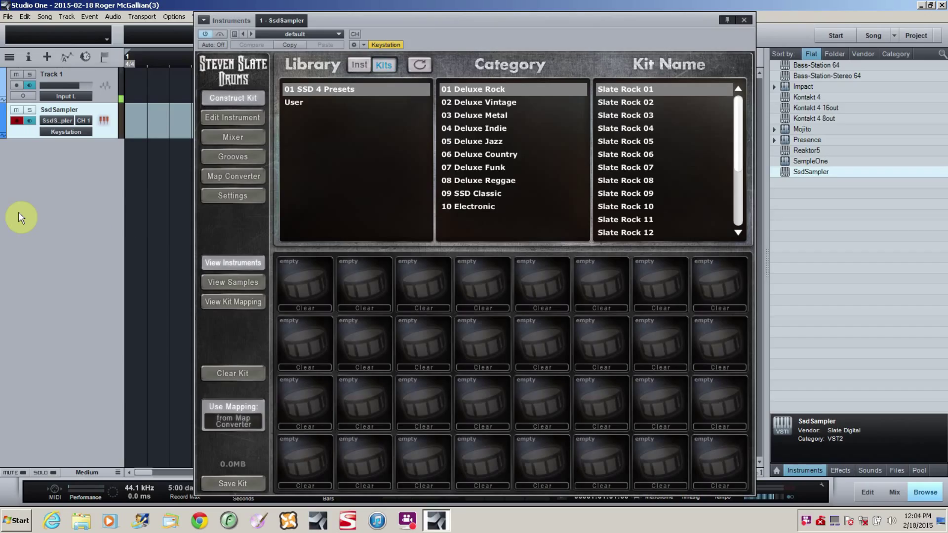
- Load the SSD4_to_SSD4_Standard note map, then the Slate Rock 01 kit, into SsdSampler
click(233, 176)
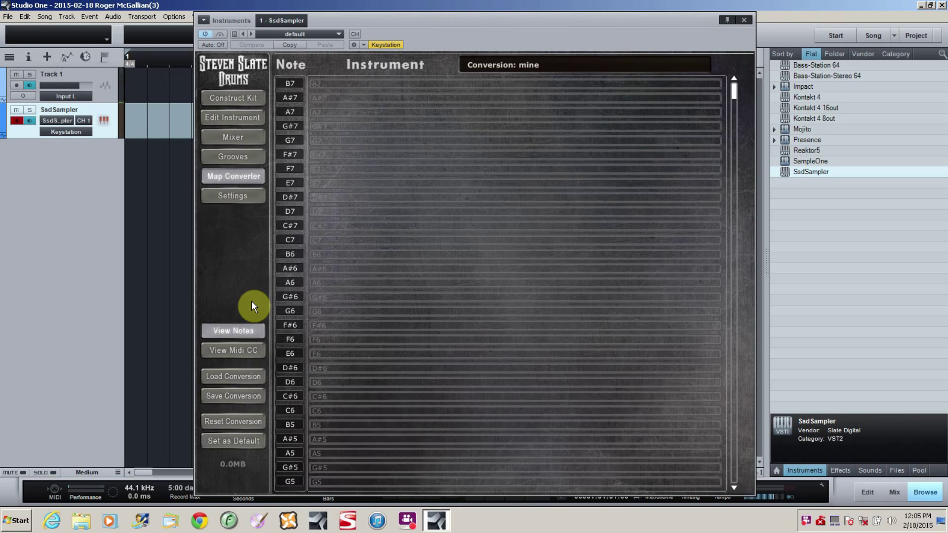
click(238, 376)
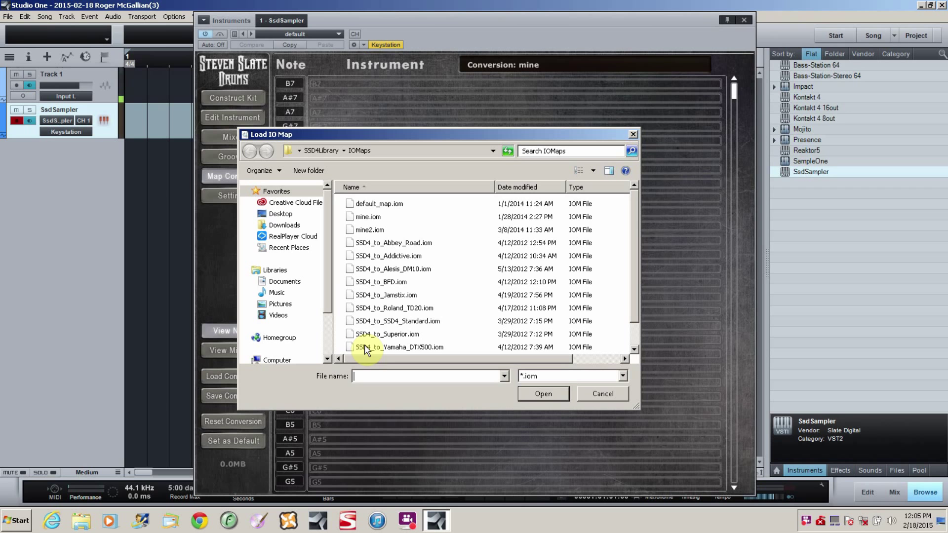
double_click(389, 321)
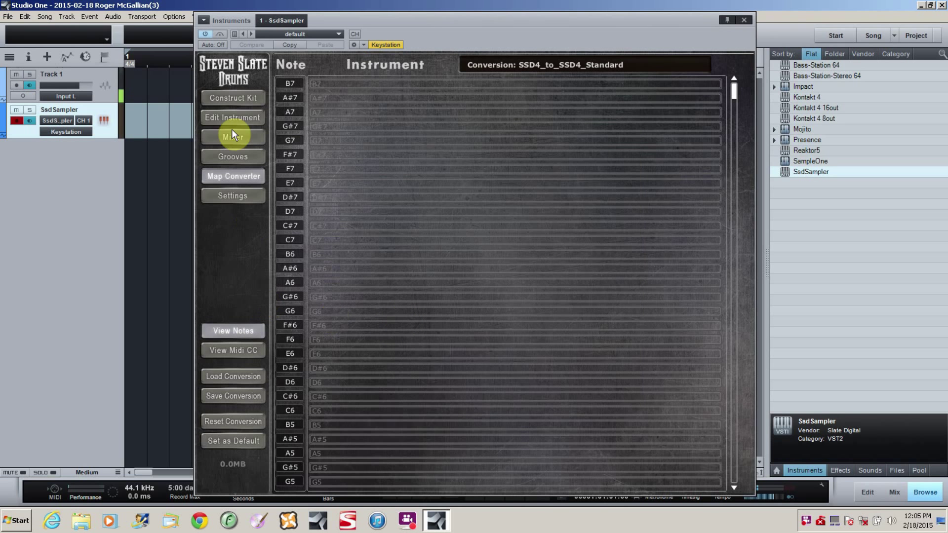
click(232, 99)
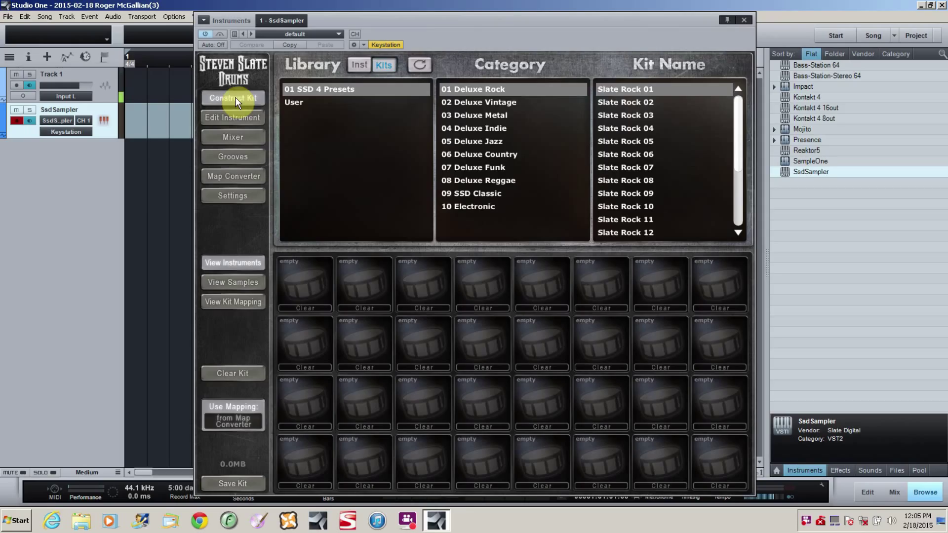
double_click(629, 89)
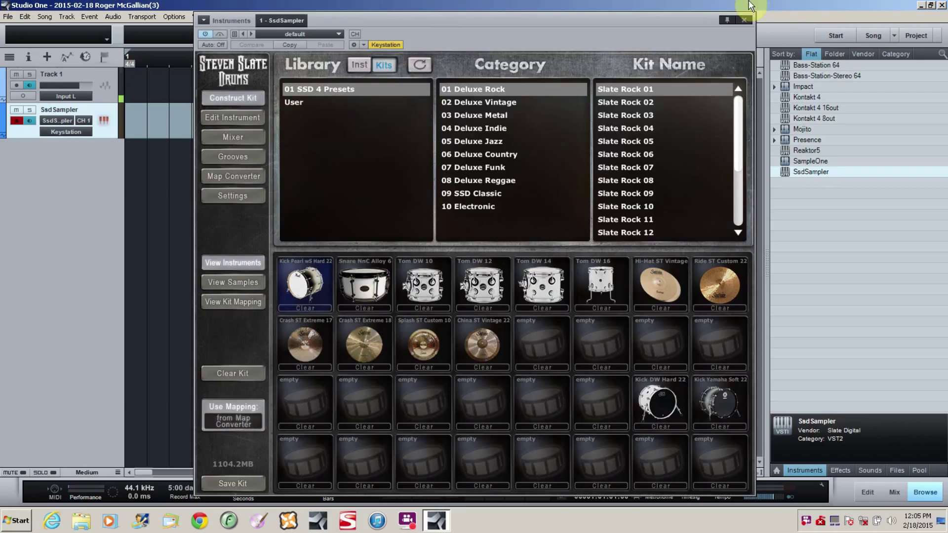
click(746, 20)
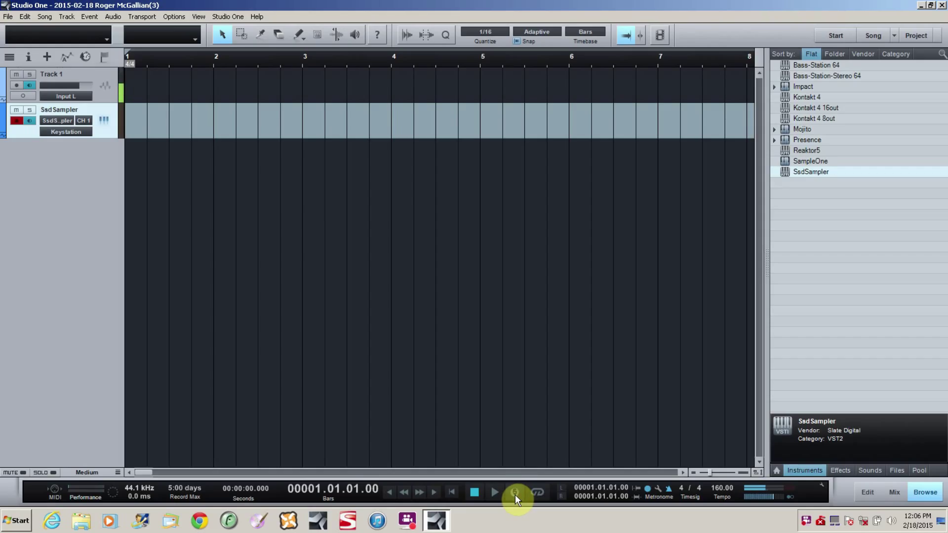
- Record a drum part on the SsdSampler track from bar 1 to about bar 5
click(515, 494)
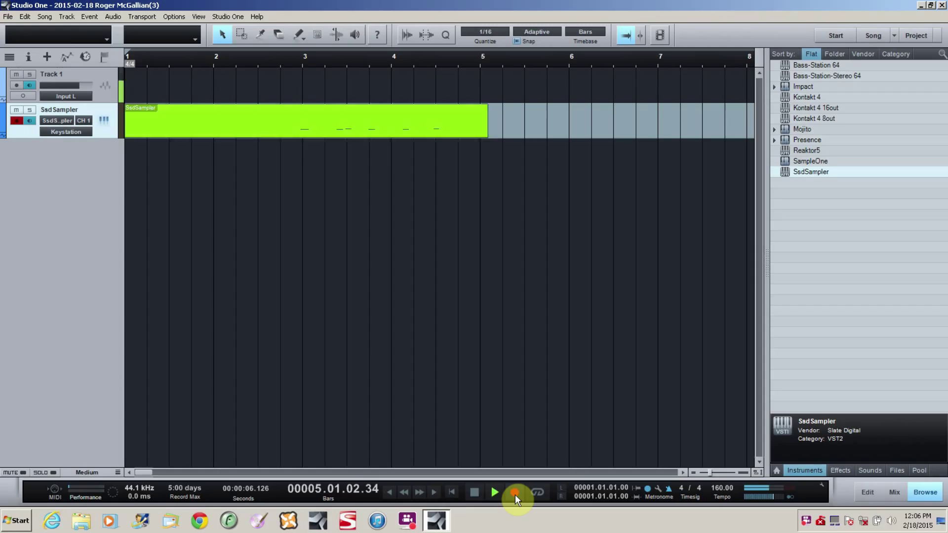
key(space)
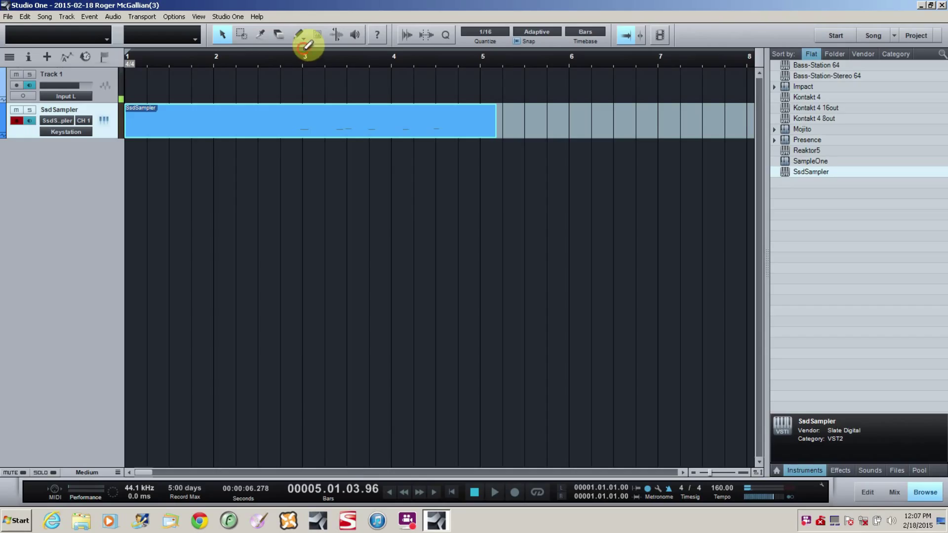
- Set the loop range to bars 3–5 and the quantize grid to 1/8 T
drag(303, 49, 485, 48)
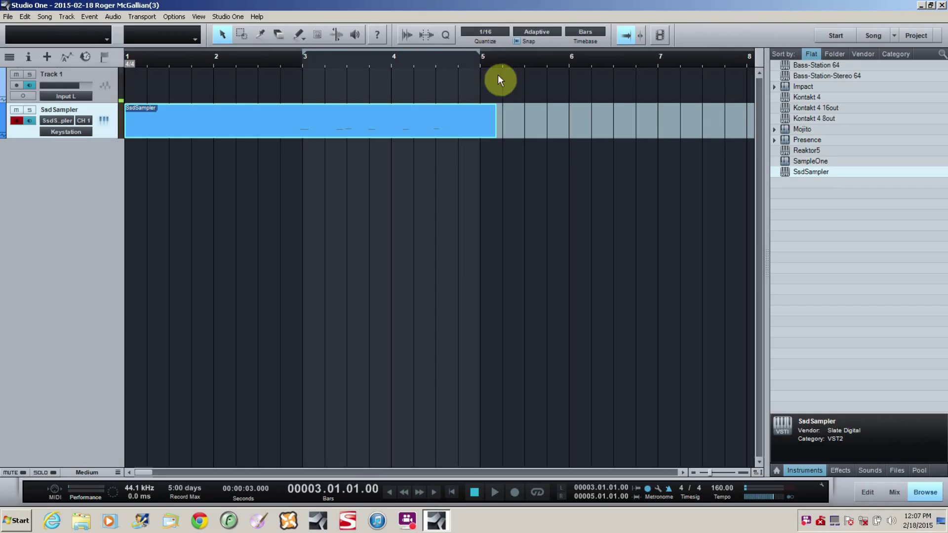
click(487, 33)
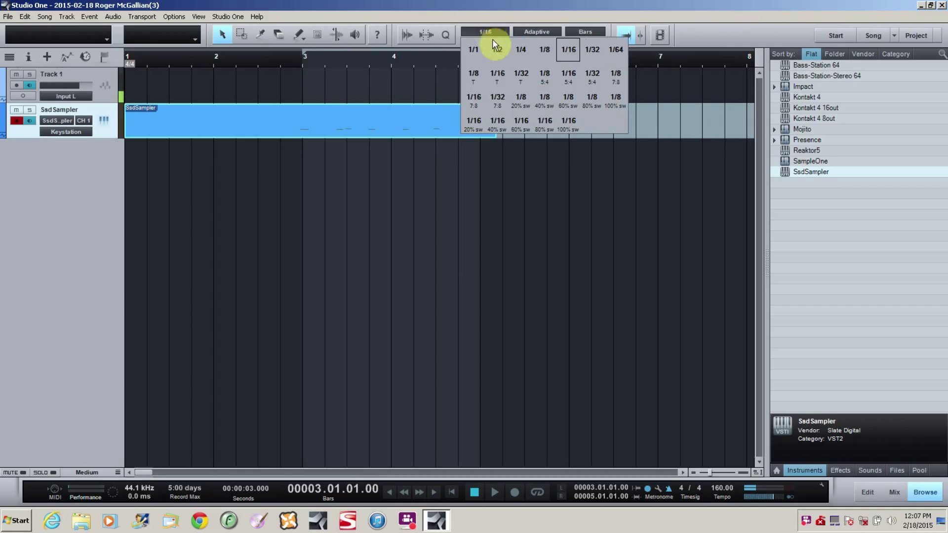
click(474, 77)
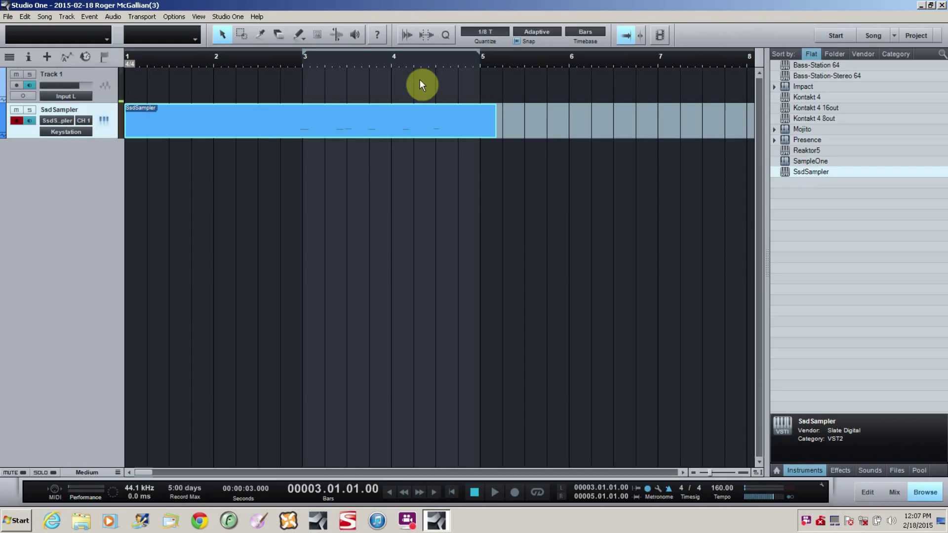
- Open the recorded part in the note editor, enlarge the editor, and scroll to bar 3
double_click(261, 125)
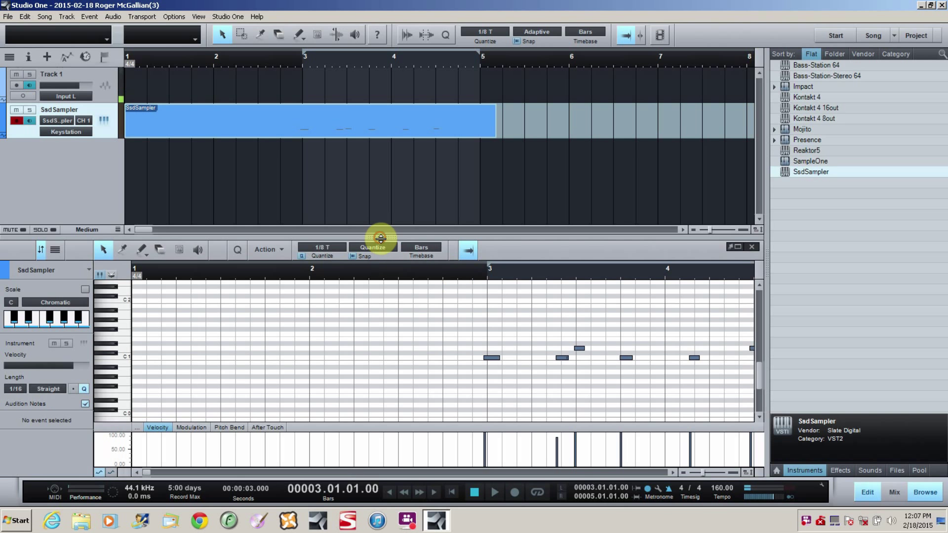
drag(381, 237, 371, 162)
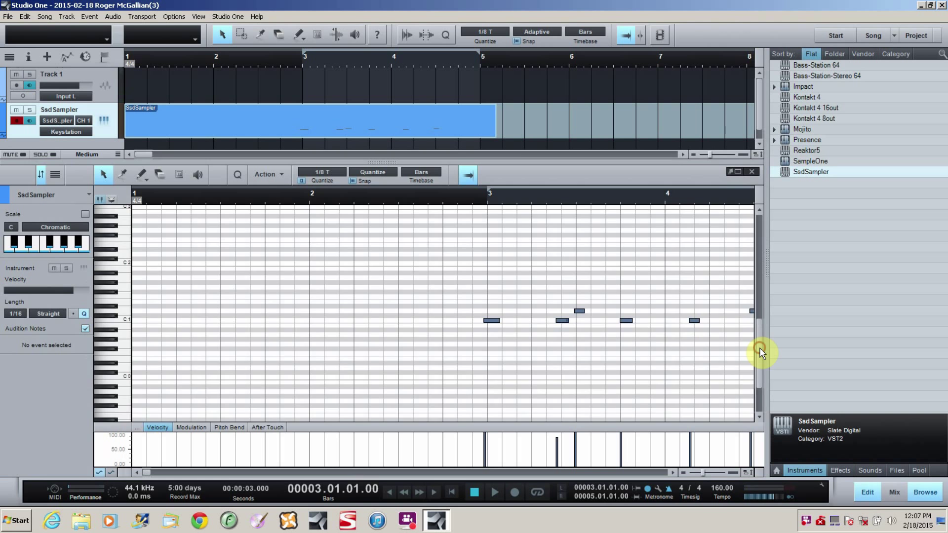
drag(760, 348, 756, 323)
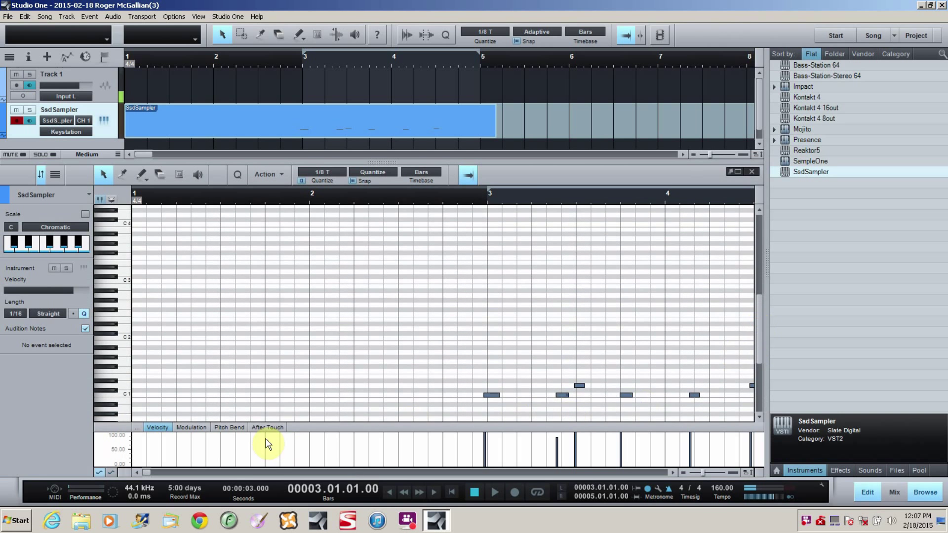
drag(144, 473, 148, 472)
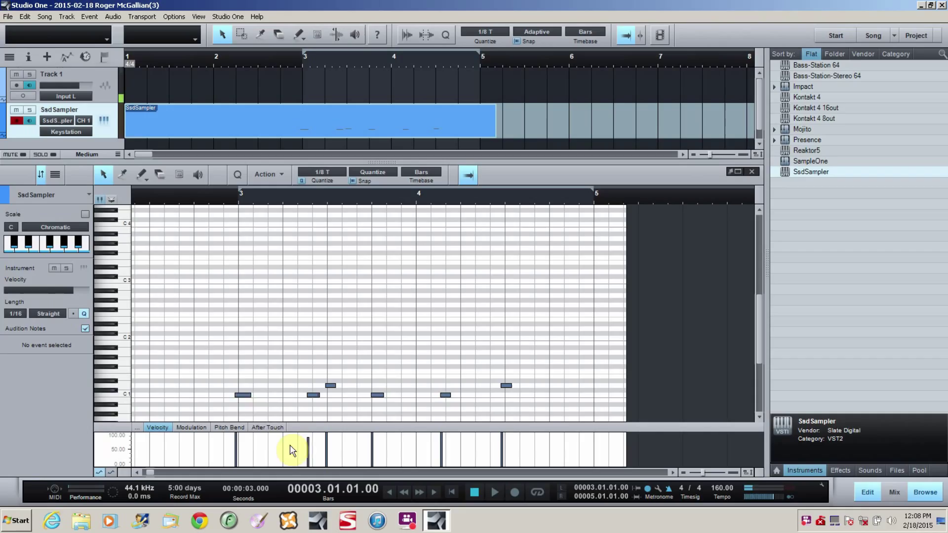
- Snap the C1 and D1 notes in bars 3 and 4 onto the 1/8 T triplet grid
click(244, 395)
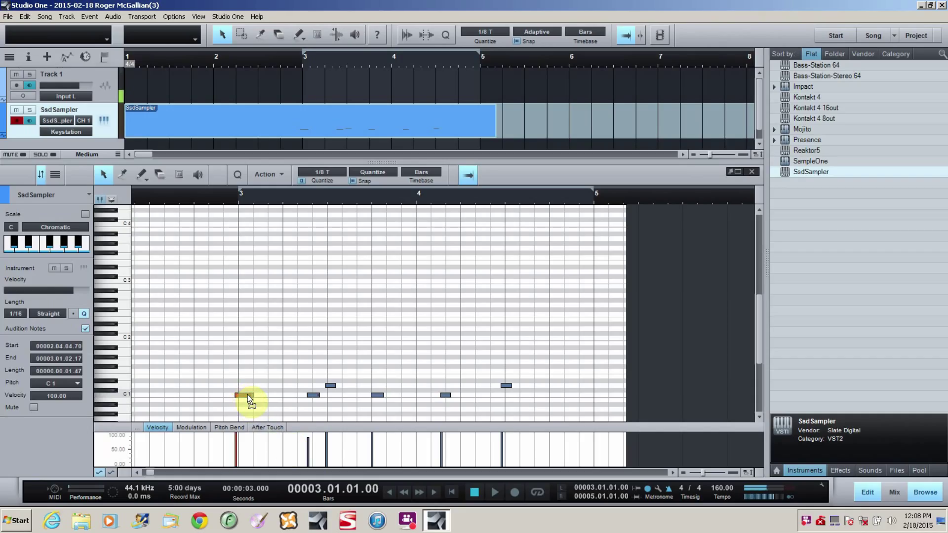
drag(247, 395, 251, 395)
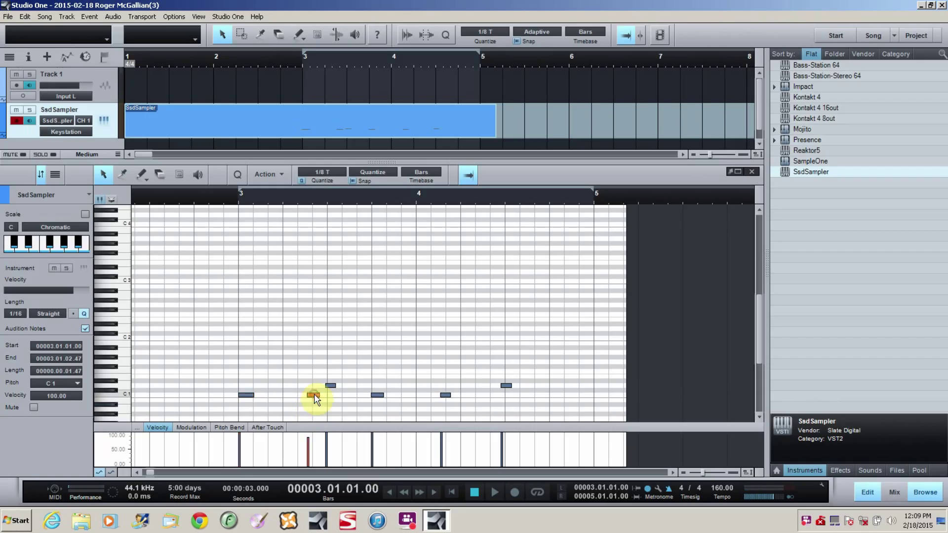
drag(313, 394, 334, 385)
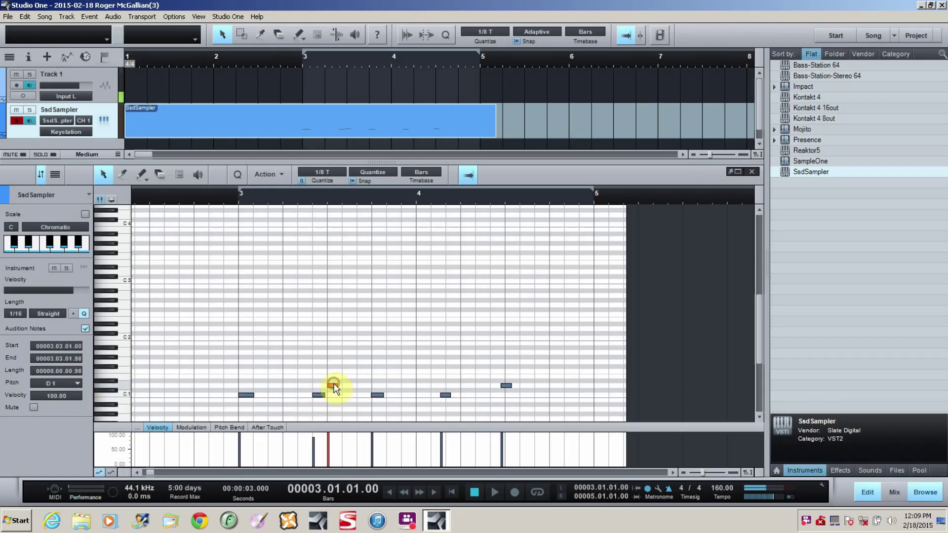
click(374, 397)
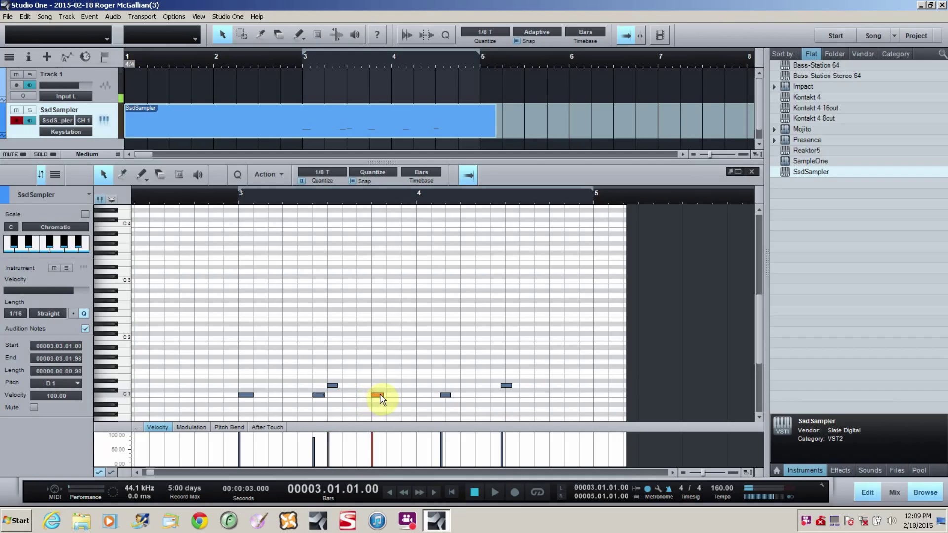
drag(381, 396, 381, 396)
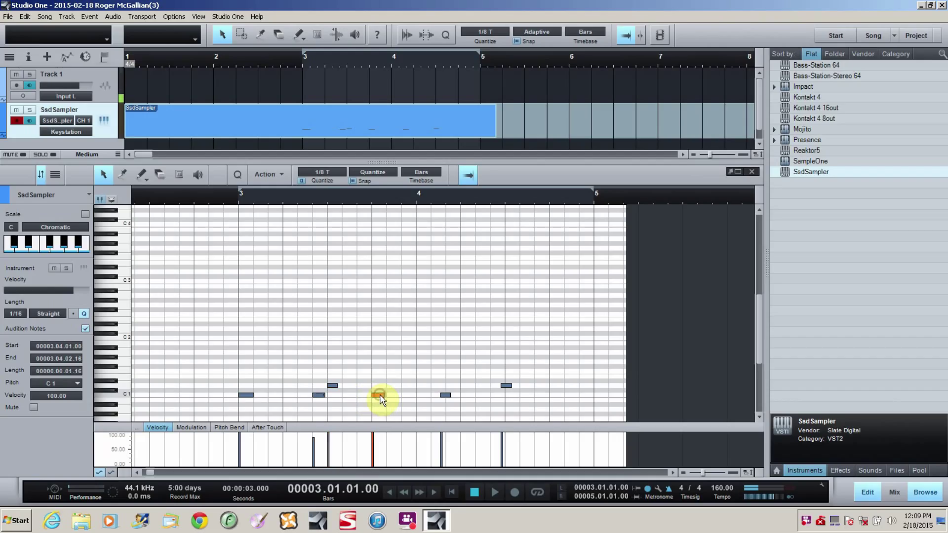
click(447, 399)
drag(451, 399, 457, 398)
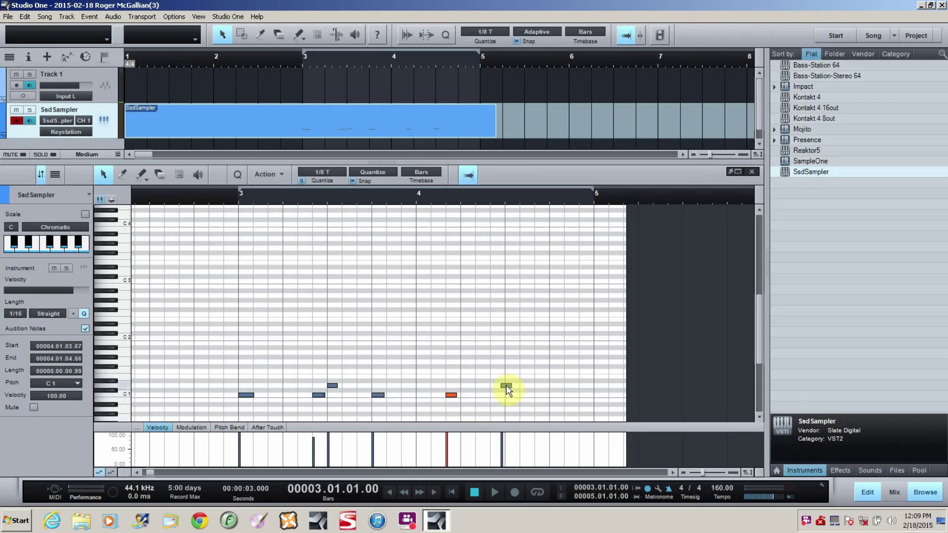
drag(511, 384, 511, 384)
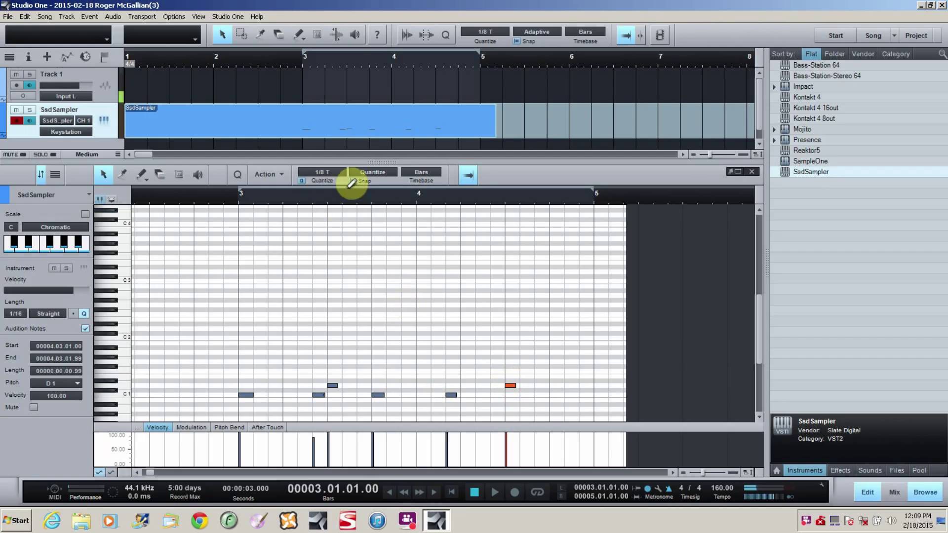
- Enable looping, play back bars 3–5, then stop playback
key(KP_Divide)
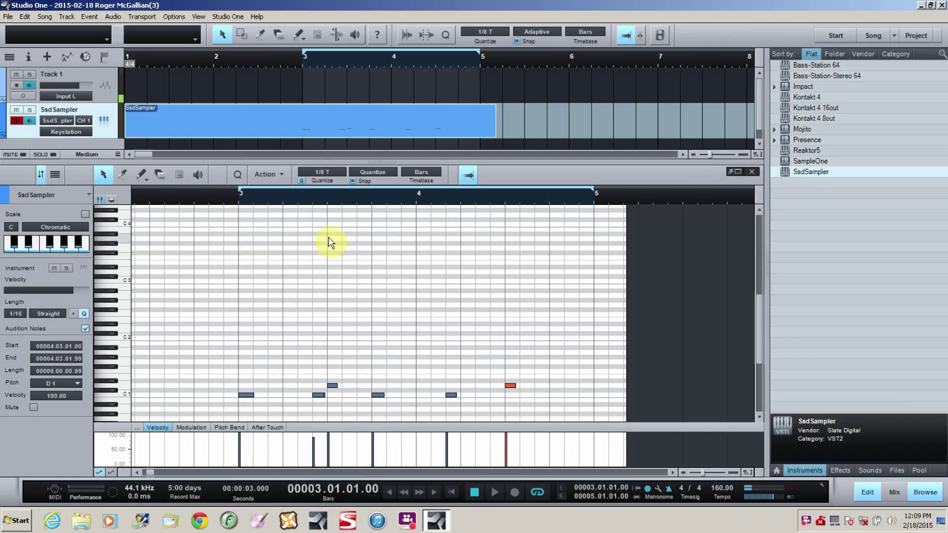
click(494, 492)
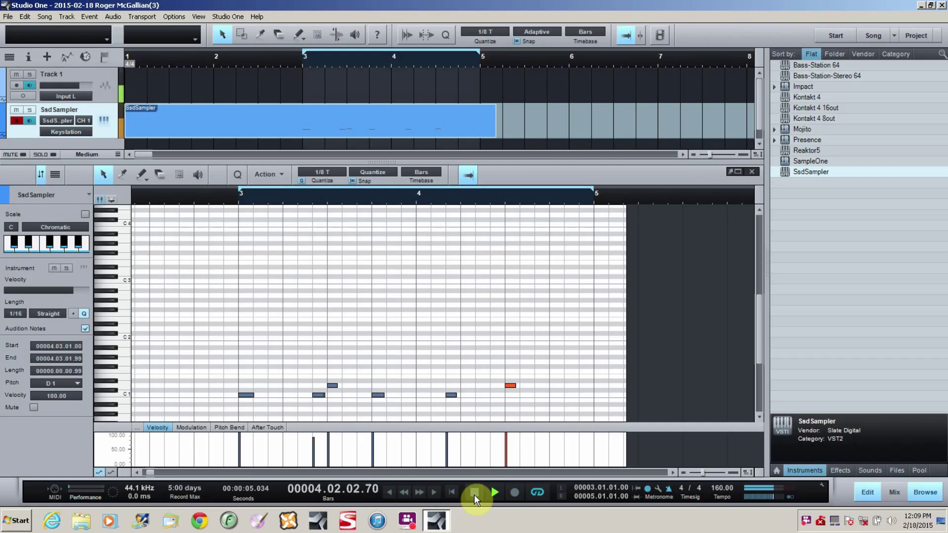
click(474, 494)
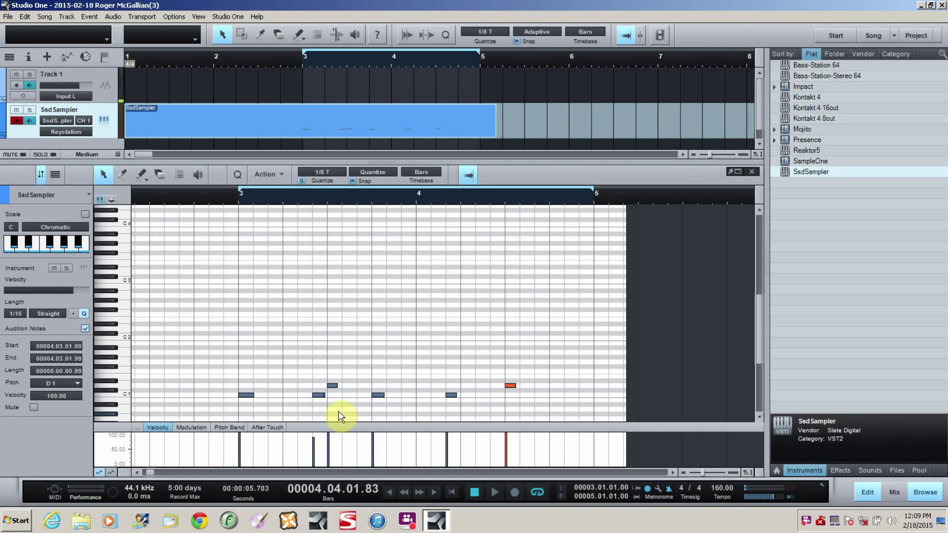
- Add a C1 note at 4.04.03 and lower its velocity to 55
click(584, 395)
drag(581, 445, 582, 453)
- Play the pattern, stop it, and return the playhead to bar 1
click(494, 492)
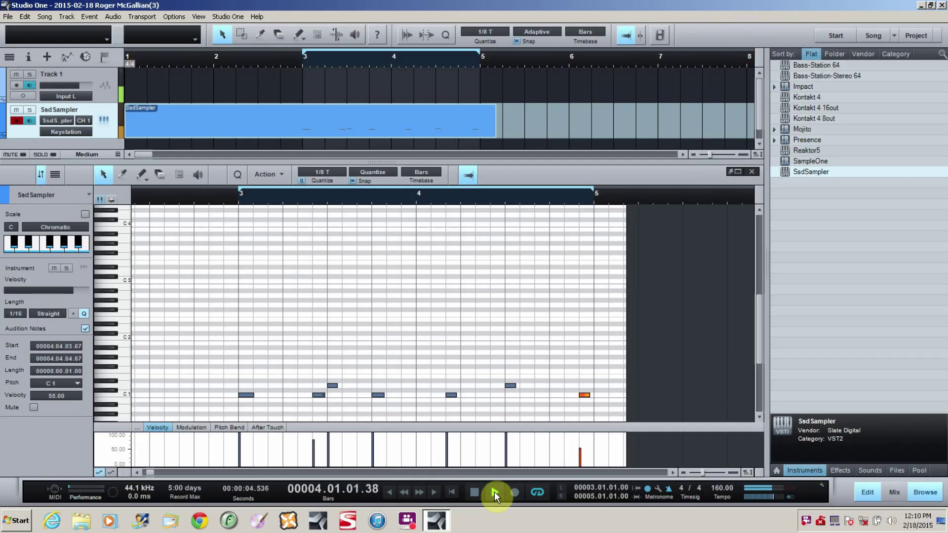
click(475, 493)
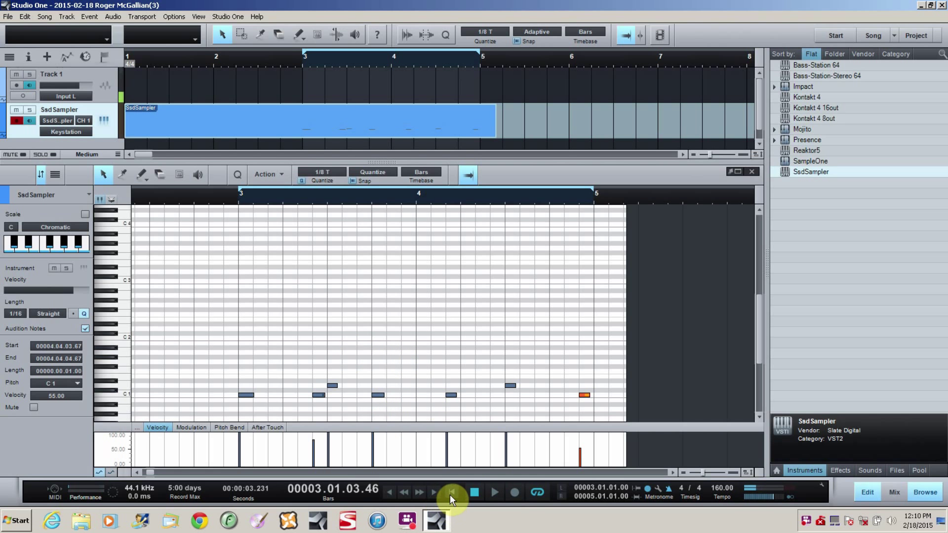
click(451, 492)
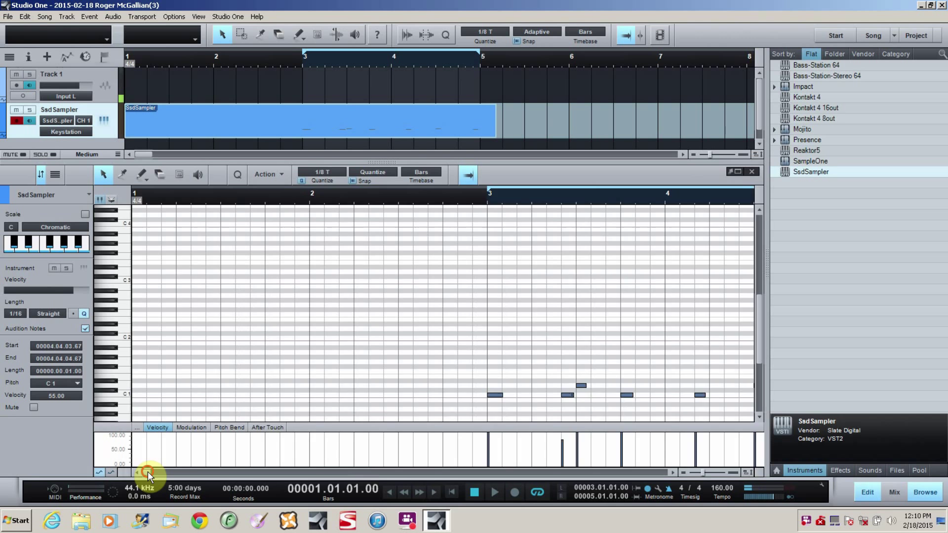
- Place F#1 notes on each beat and each beat's last triplet in bar 3
drag(147, 472, 153, 475)
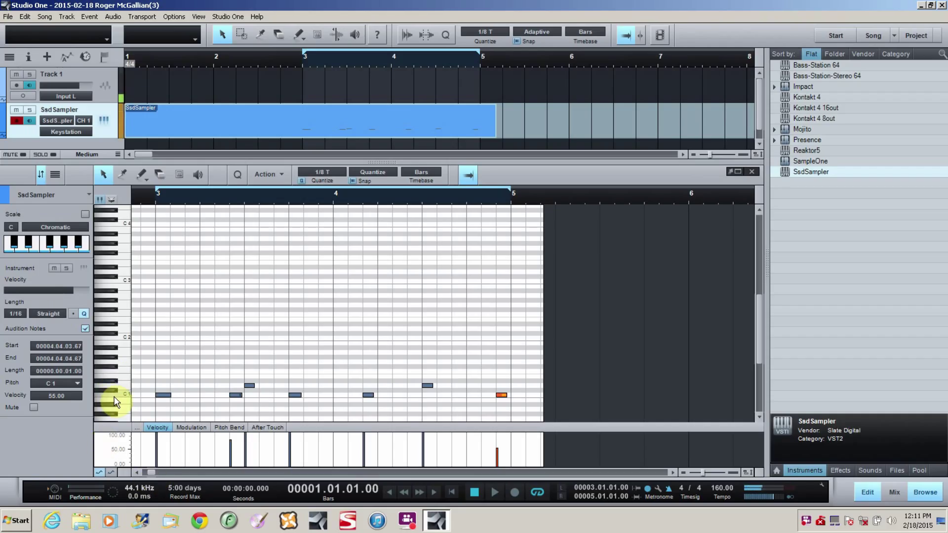
double_click(160, 367)
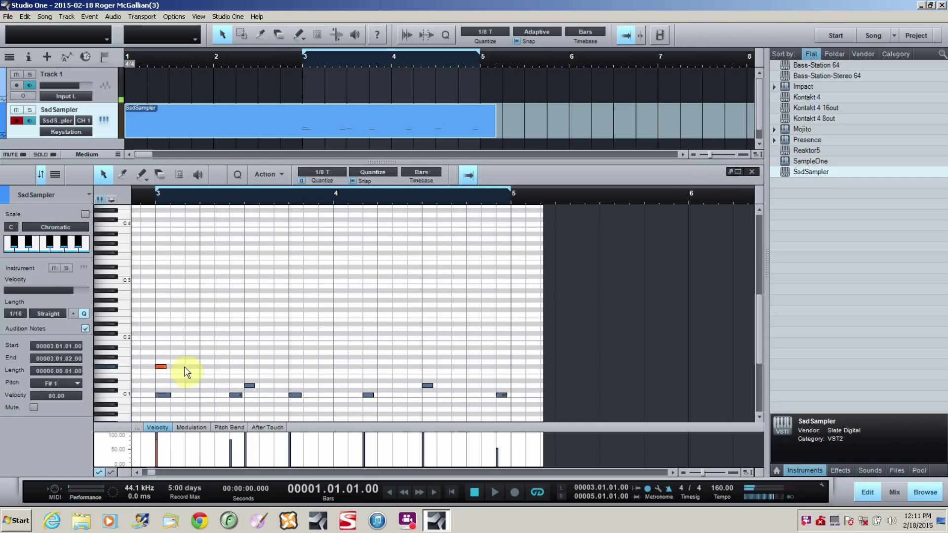
double_click(190, 367)
double_click(206, 367)
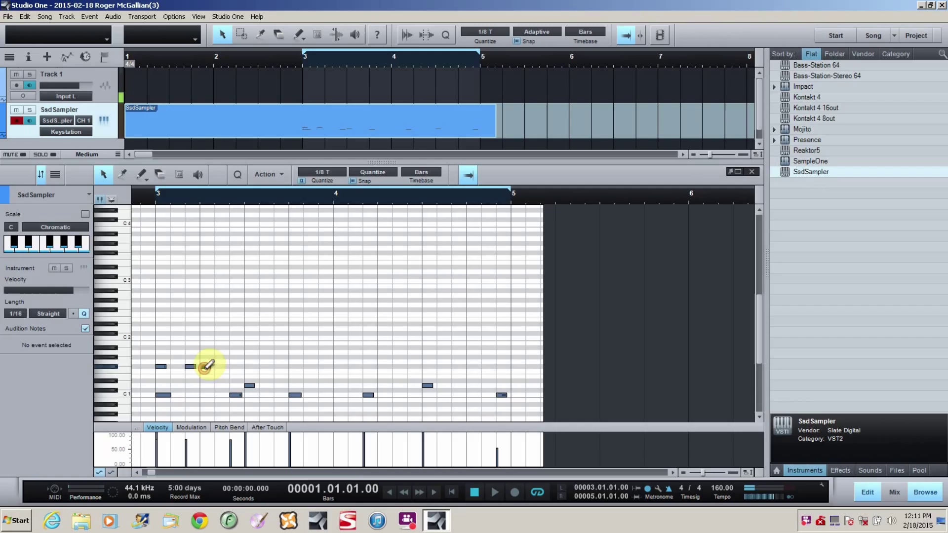
double_click(235, 367)
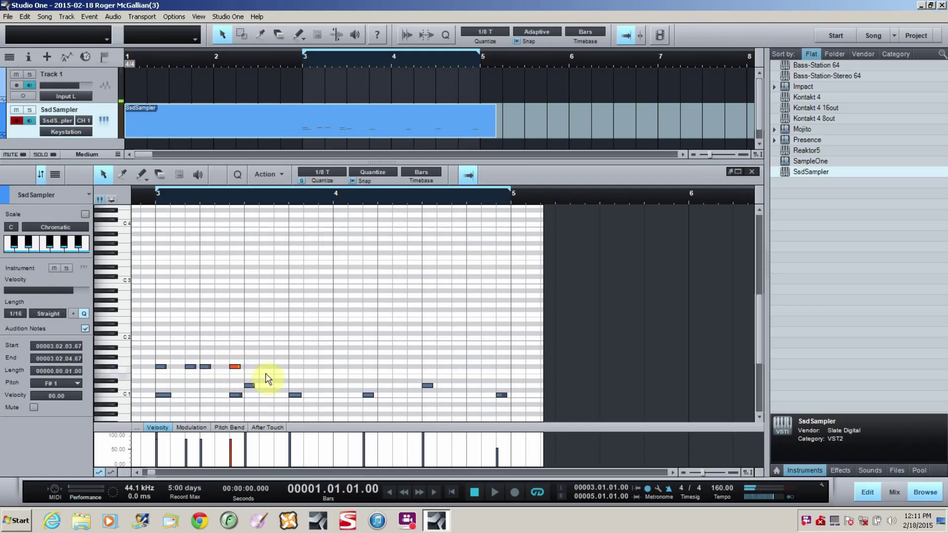
double_click(250, 367)
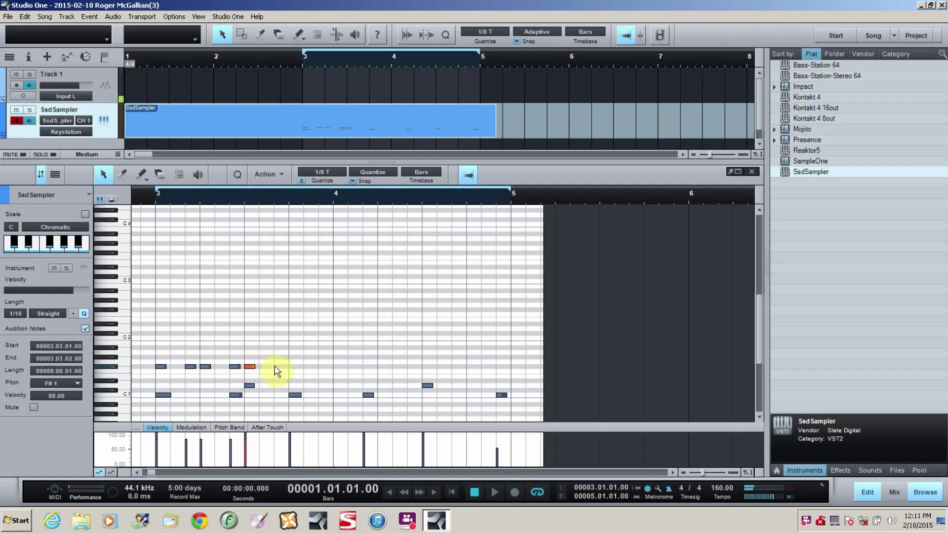
double_click(279, 367)
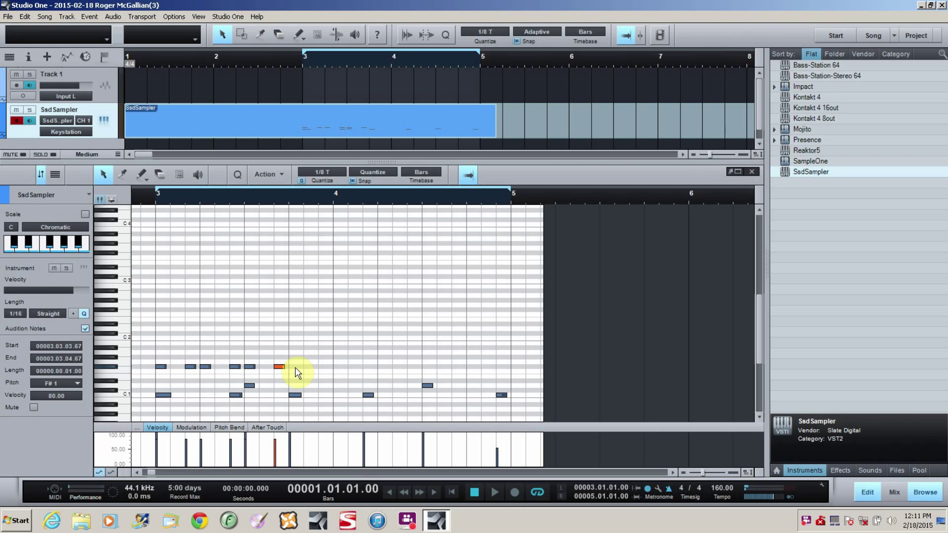
double_click(295, 367)
double_click(323, 367)
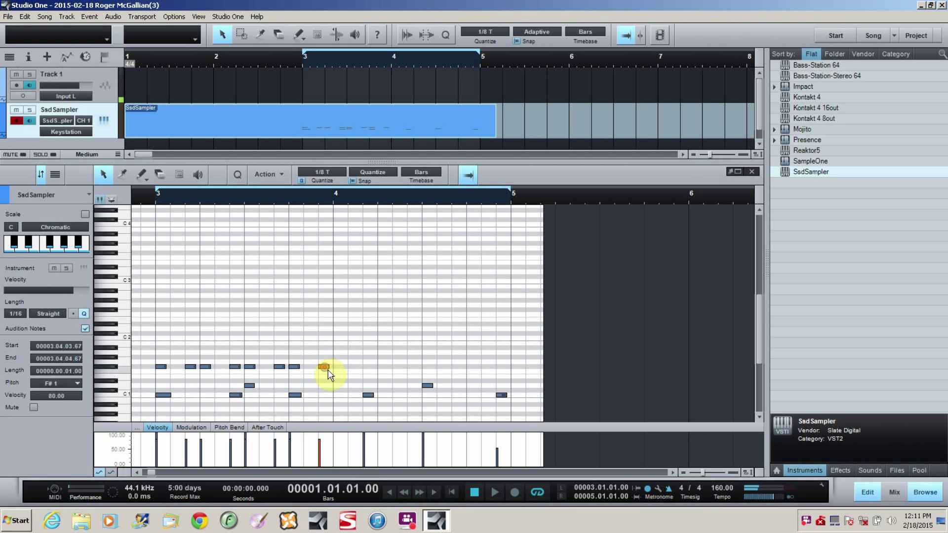
- Add the same F#1 beat-and-last-triplet pattern across bar 4
double_click(338, 367)
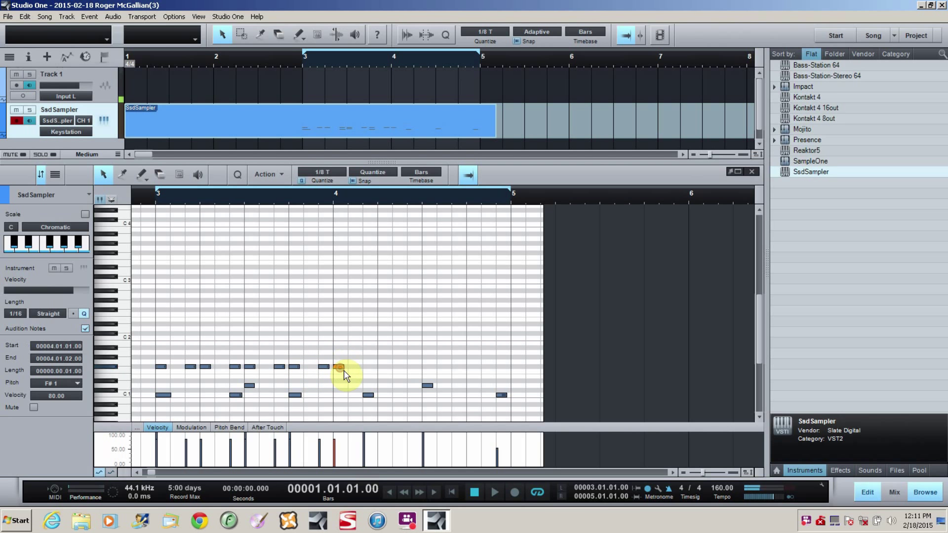
double_click(368, 367)
double_click(383, 366)
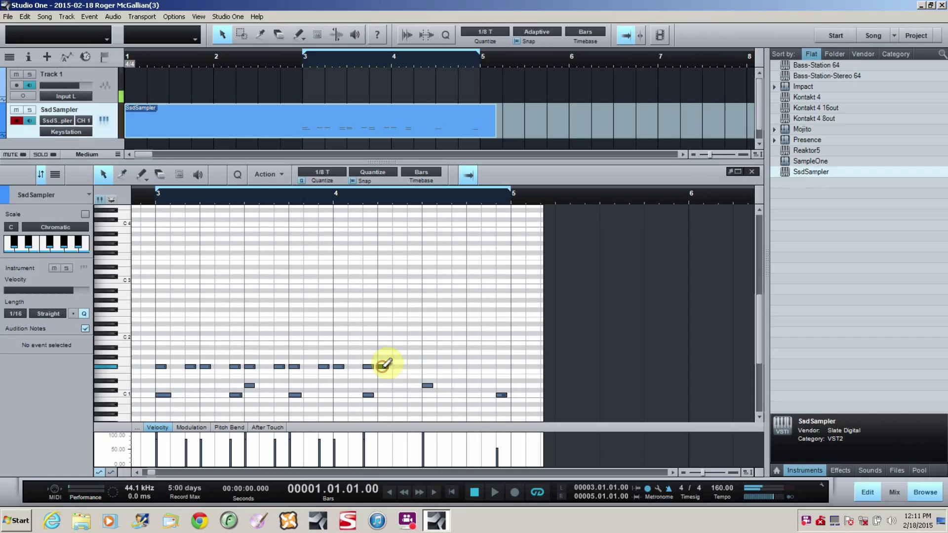
double_click(412, 367)
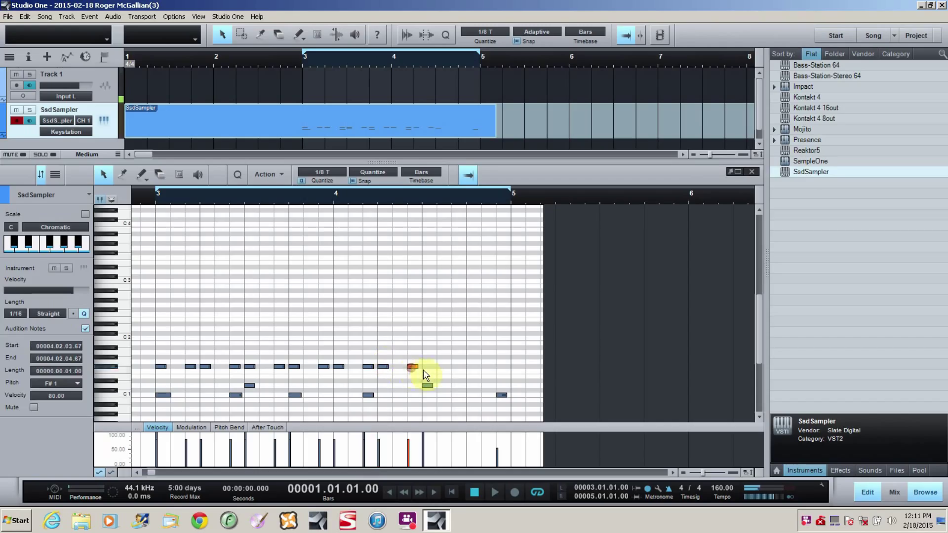
double_click(427, 367)
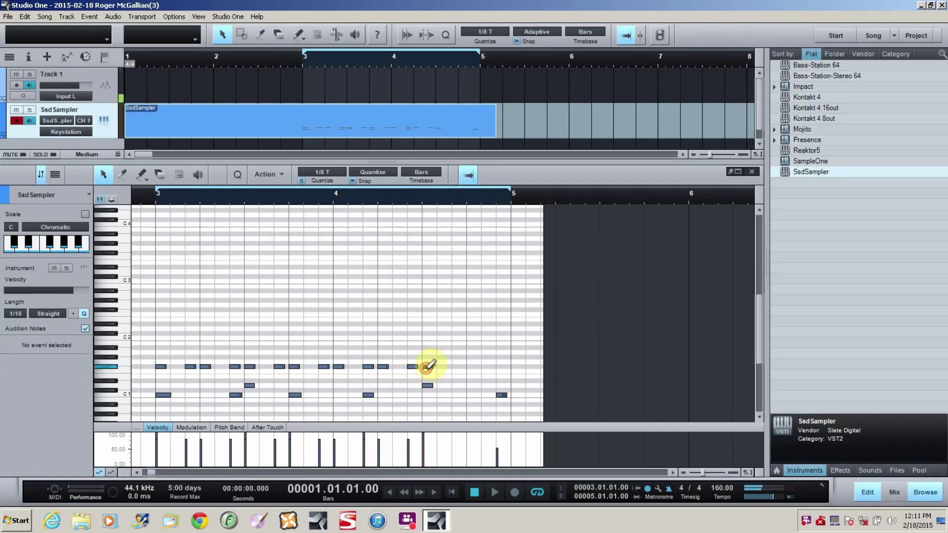
double_click(457, 367)
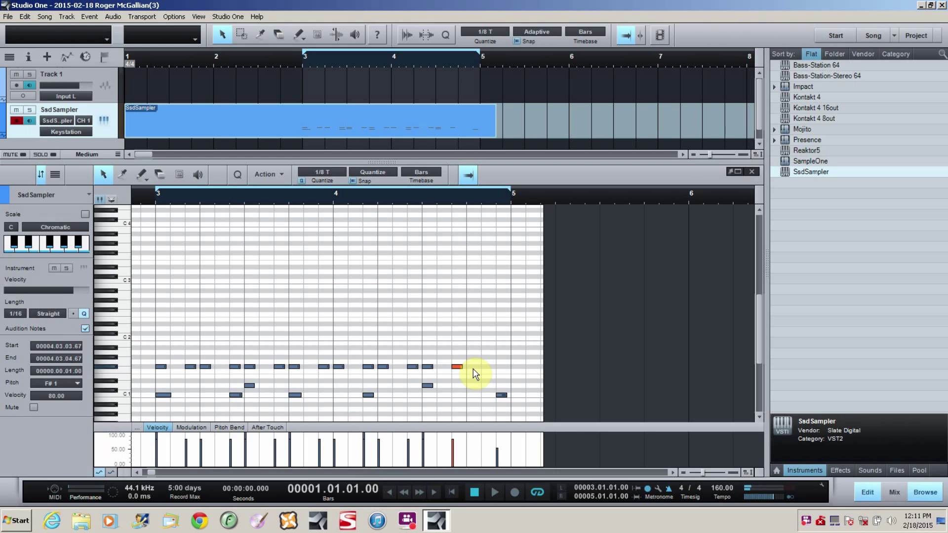
double_click(473, 366)
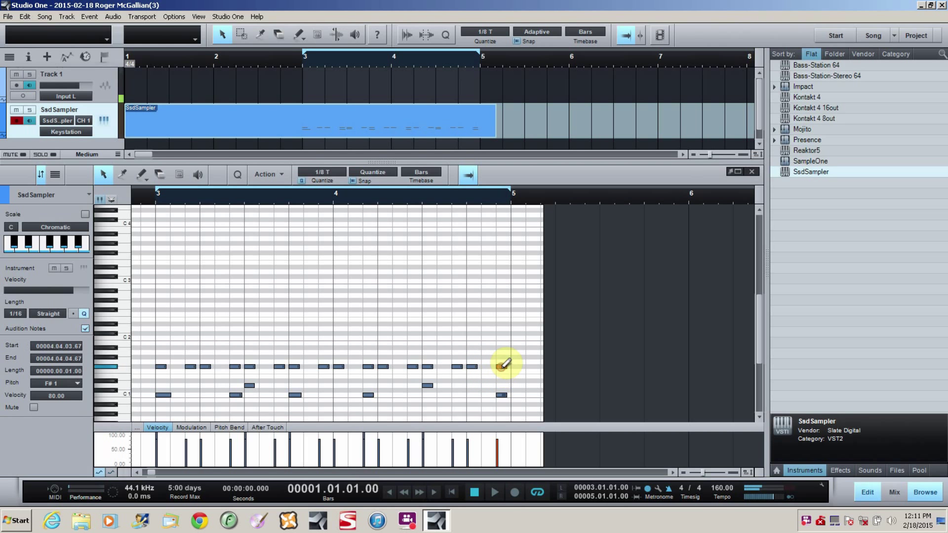
double_click(501, 367)
- Play back the new shuffle, then shorten the first F#1 note in bar 3
click(495, 491)
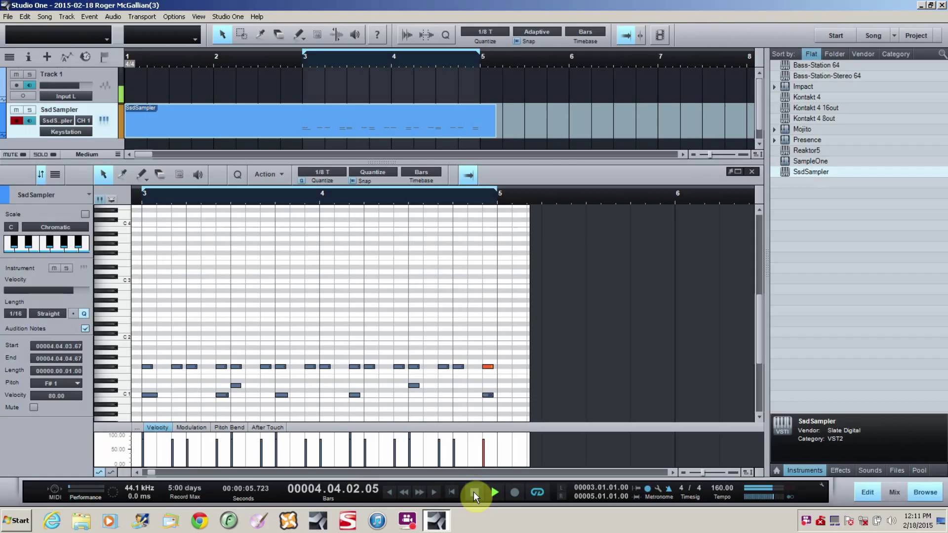
click(473, 492)
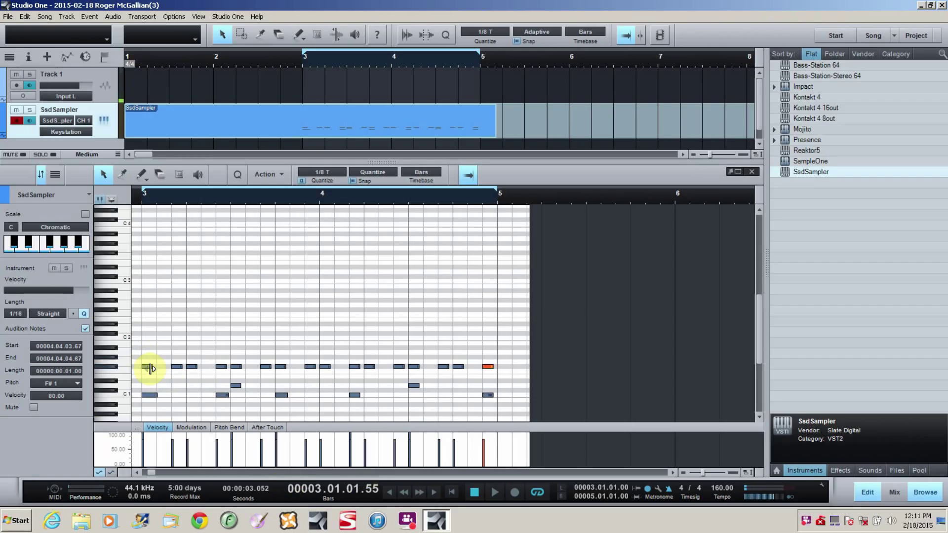
drag(150, 369, 147, 369)
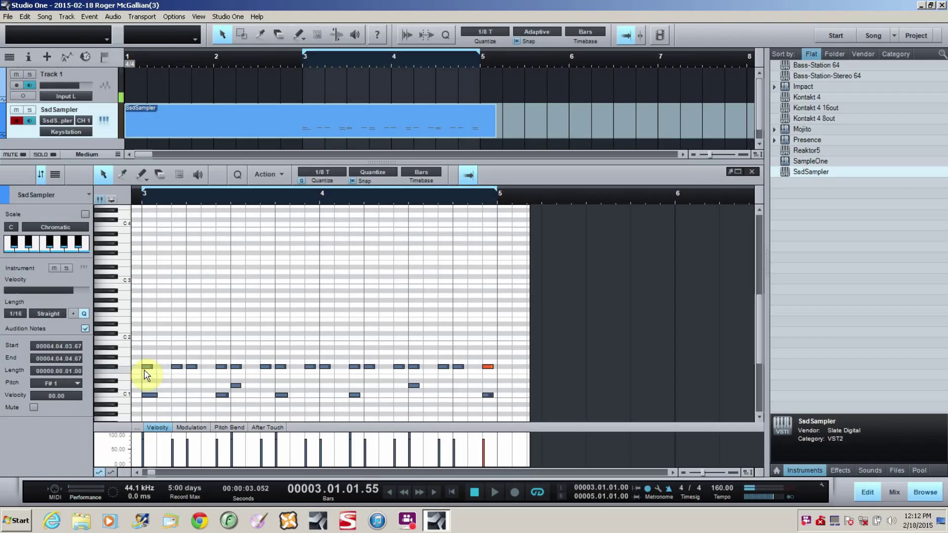
- Select the off-beat triplet F#1 notes across bars 3–4 and drop their velocity to 50
shift+click(177, 366)
shift+click(220, 367)
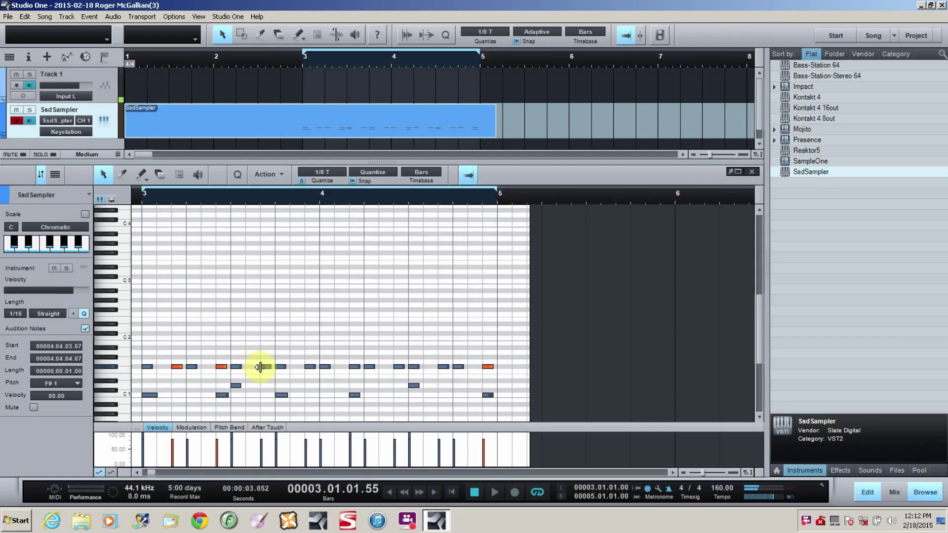
shift+click(266, 366)
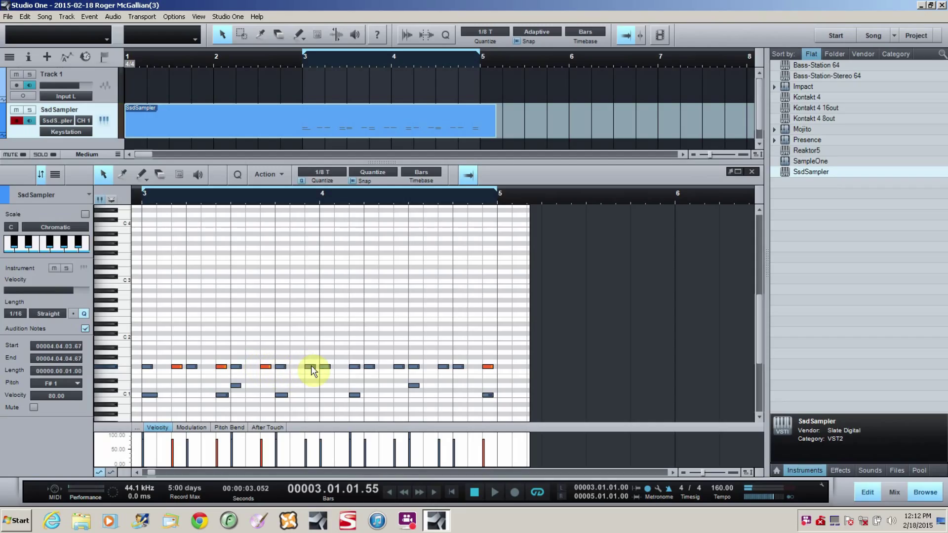
shift+click(310, 367)
shift+click(355, 366)
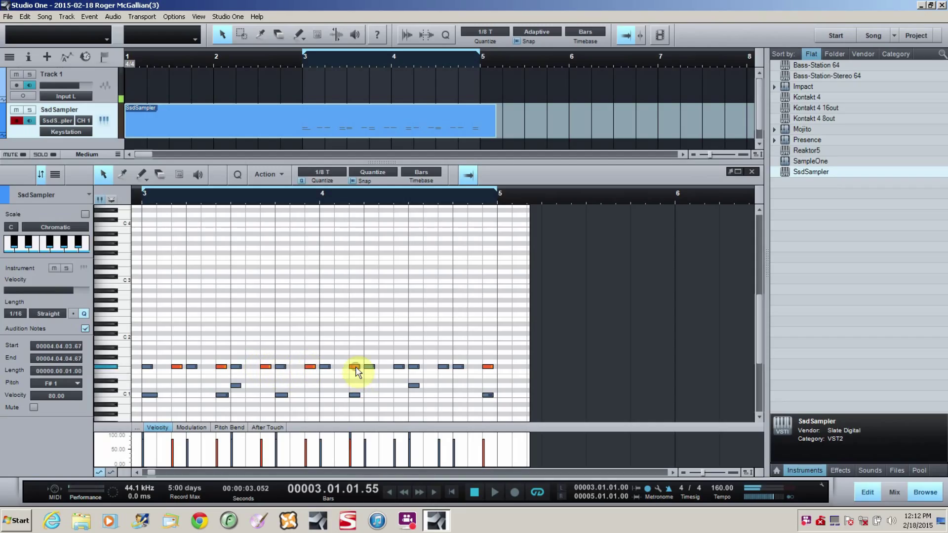
shift+click(399, 367)
shift+click(444, 367)
drag(441, 447, 440, 457)
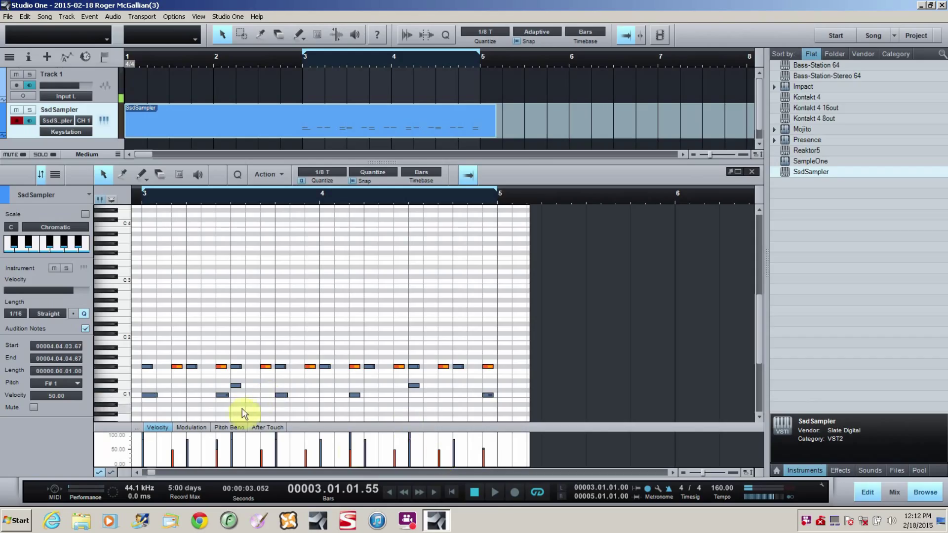
click(494, 491)
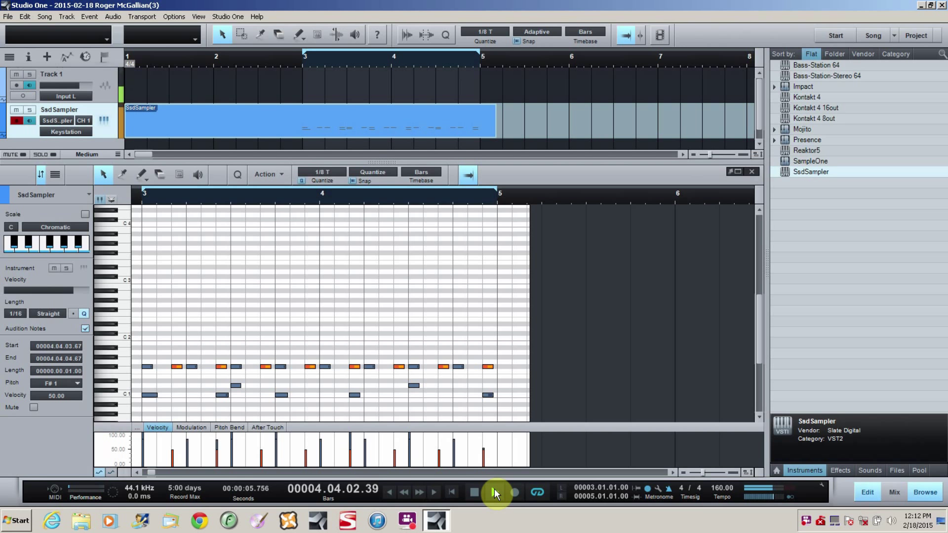
click(475, 492)
- Accent seven F#1 notes to a velocity of about 93 and play the groove back
click(147, 368)
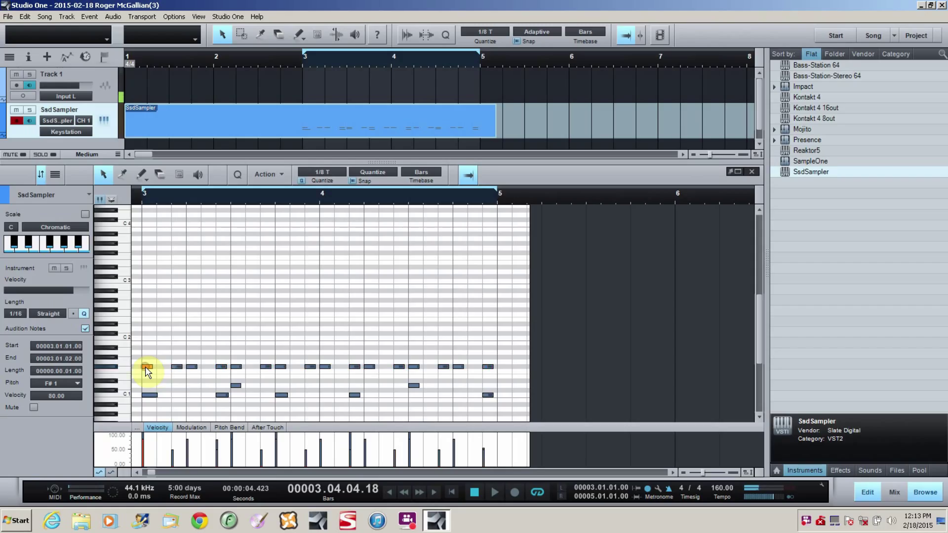
shift+click(194, 369)
shift+click(236, 368)
shift+click(325, 368)
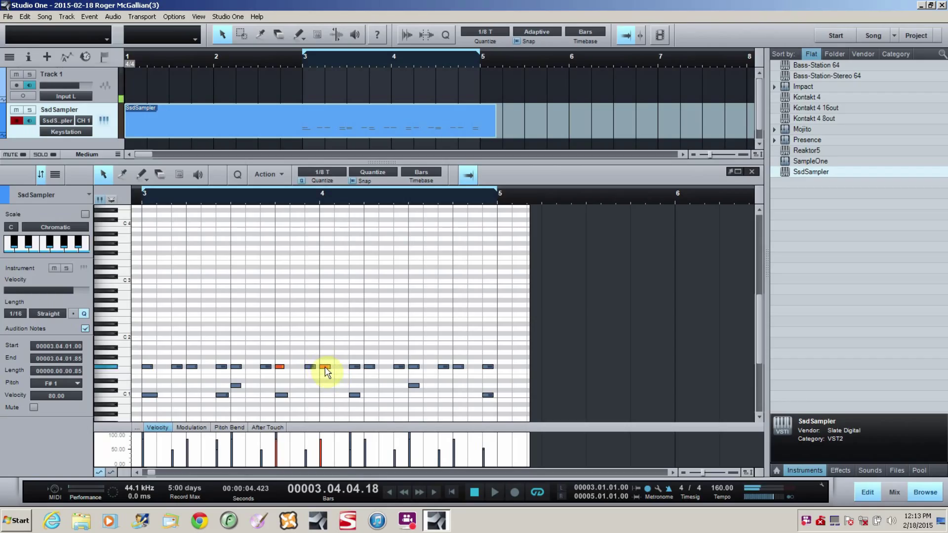
shift+click(370, 367)
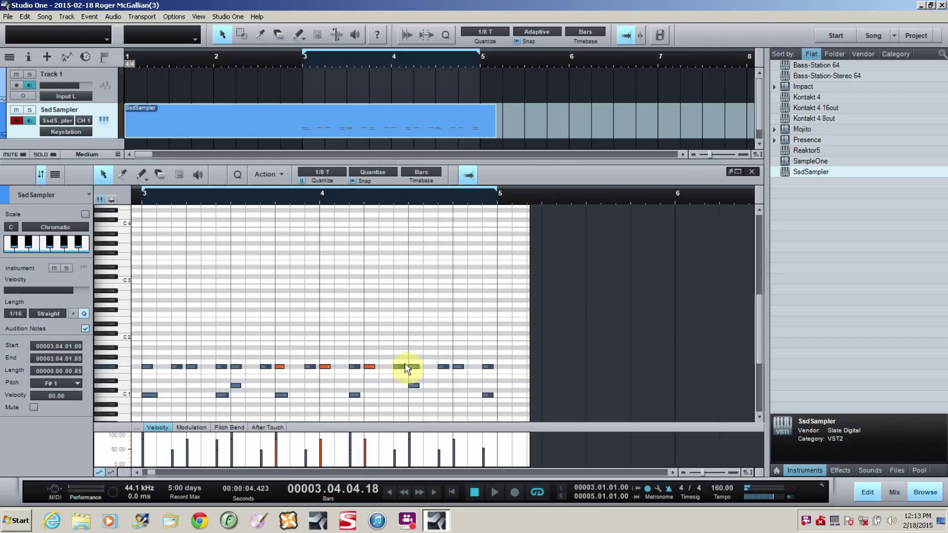
shift+click(414, 368)
shift+click(458, 368)
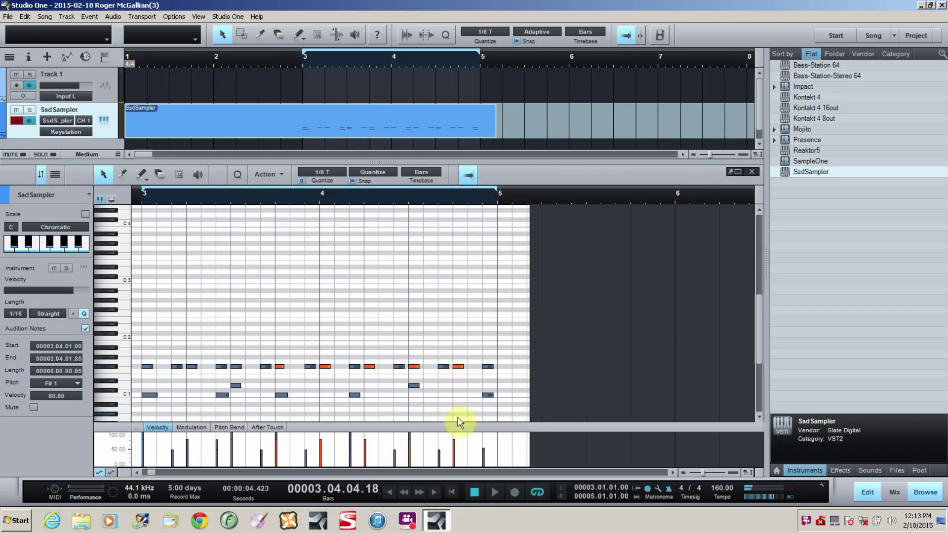
drag(455, 446, 456, 441)
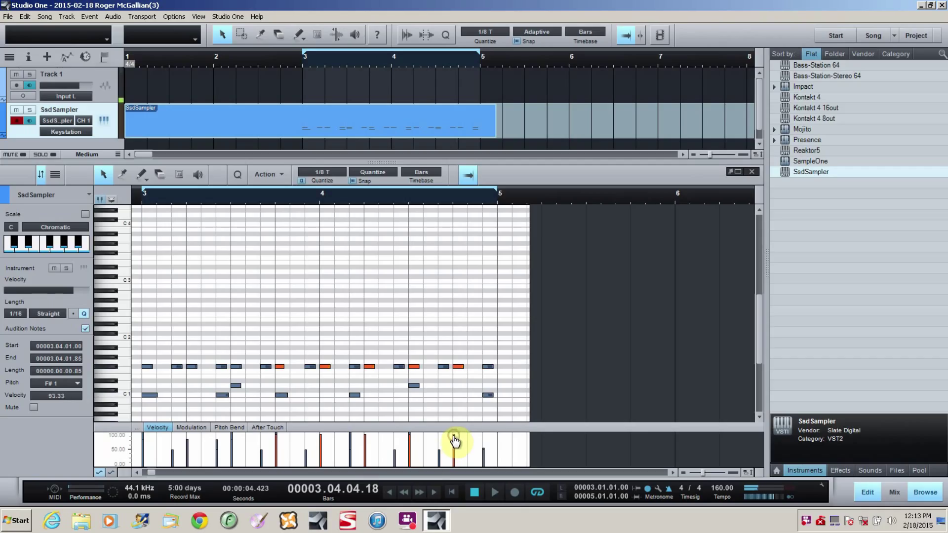
click(495, 490)
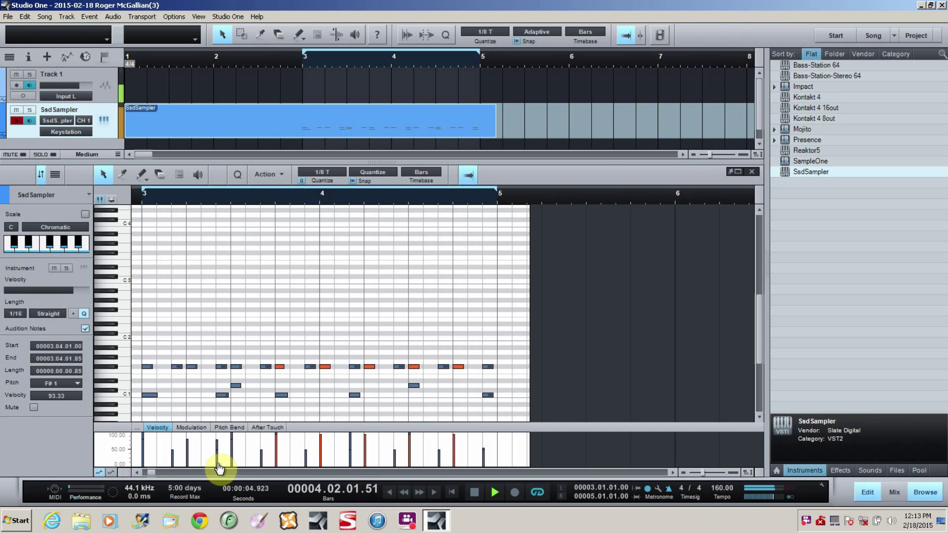
- Stop playback and raise bar 3's first three F#1 notes to velocity 95
click(472, 493)
click(241, 367)
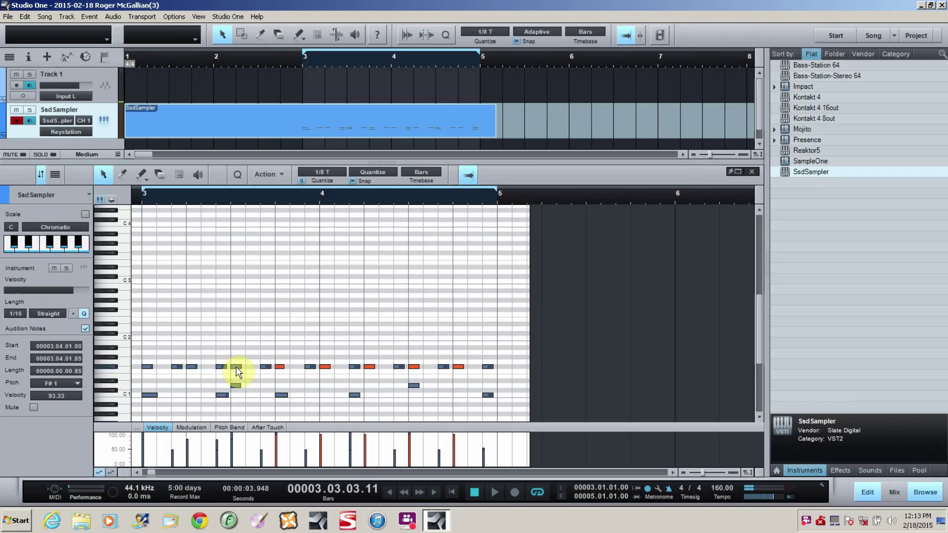
click(237, 370)
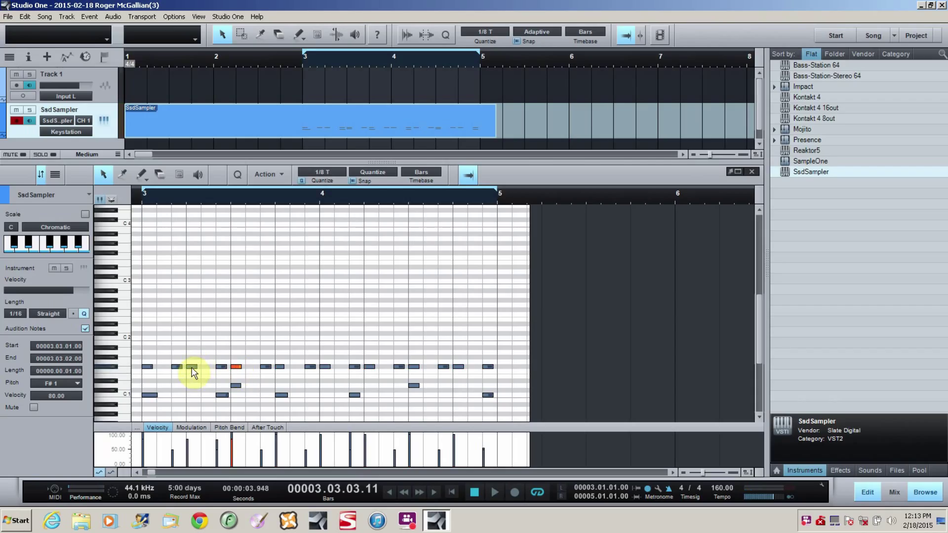
shift+click(193, 368)
shift+click(147, 369)
drag(187, 449, 187, 437)
- Draw a note at the start of bar 3, then delete the misplaced C#1 note
alt+click(161, 390)
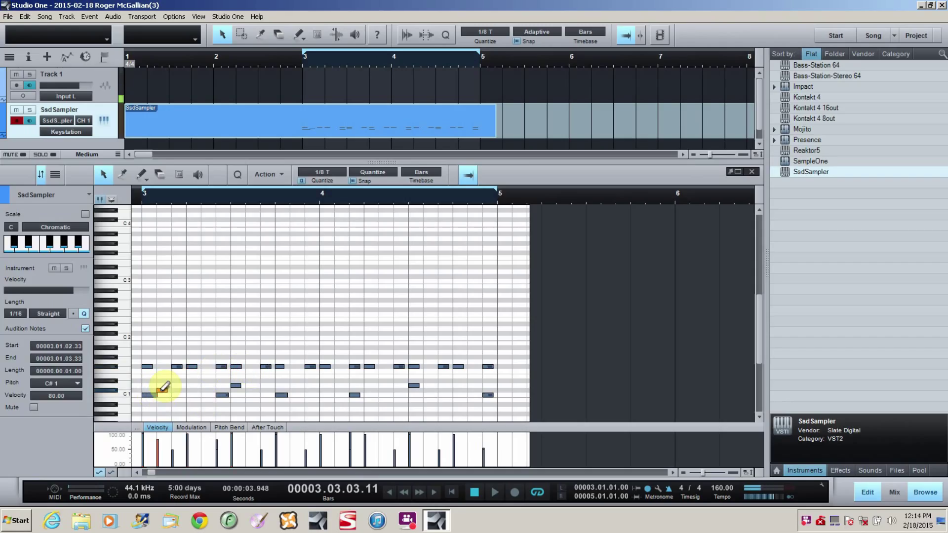
right_click(160, 389)
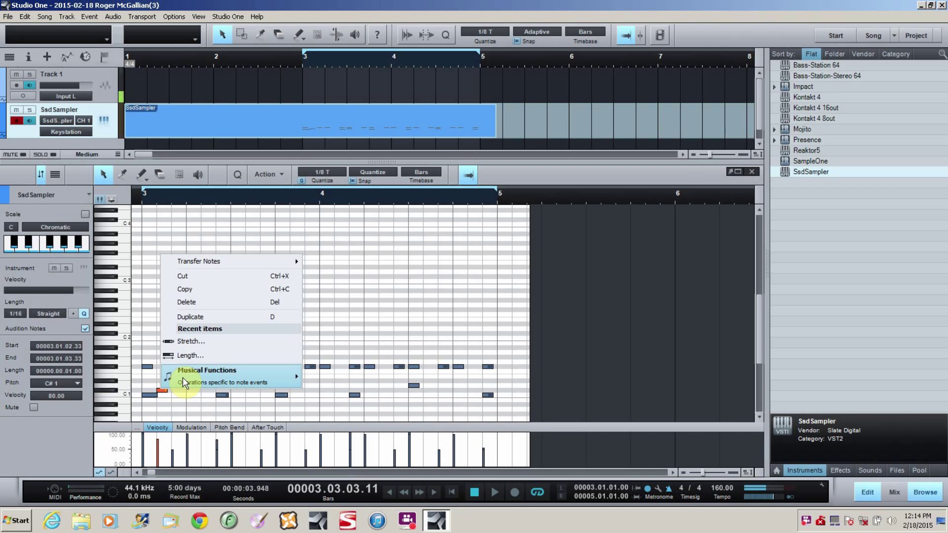
click(191, 302)
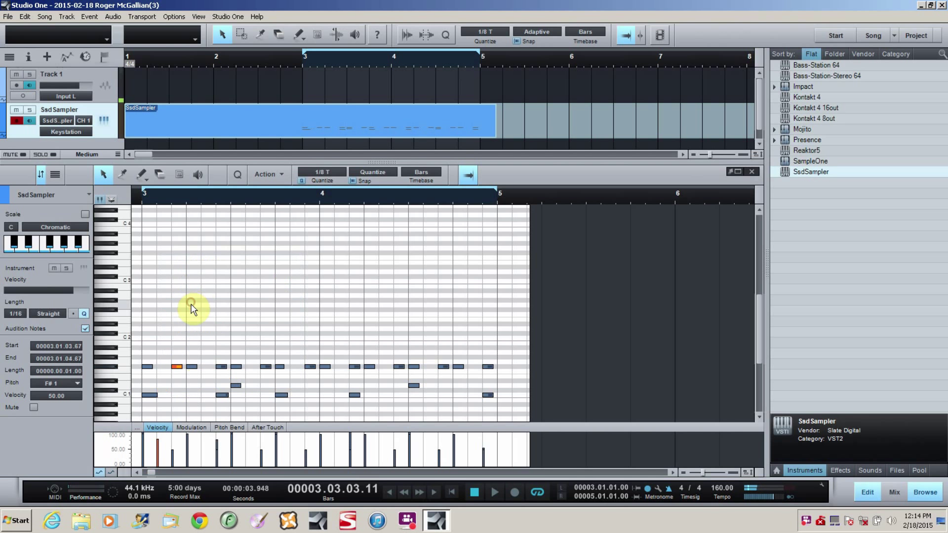
click(164, 390)
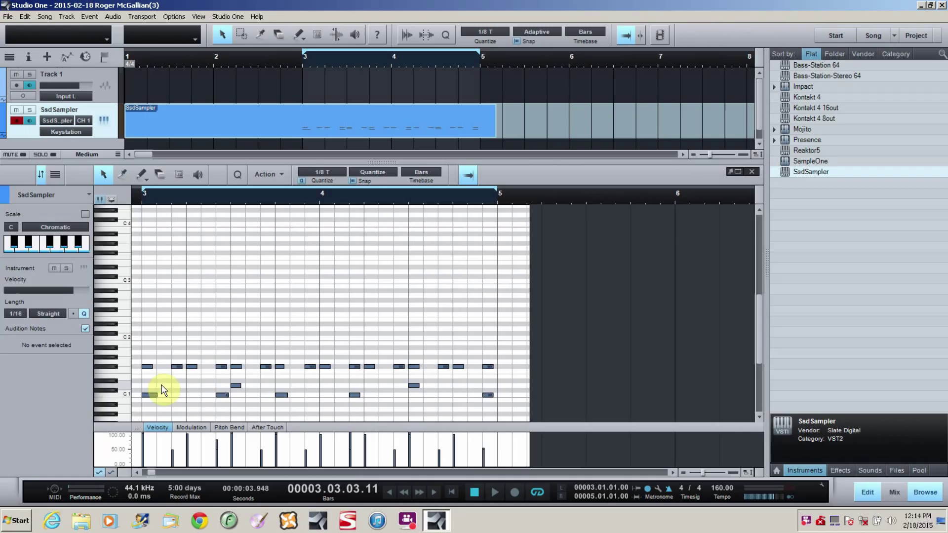
- Draw D1 ghost notes between the hi-hat hits across bars 3–4 and play them back
click(163, 386)
click(208, 386)
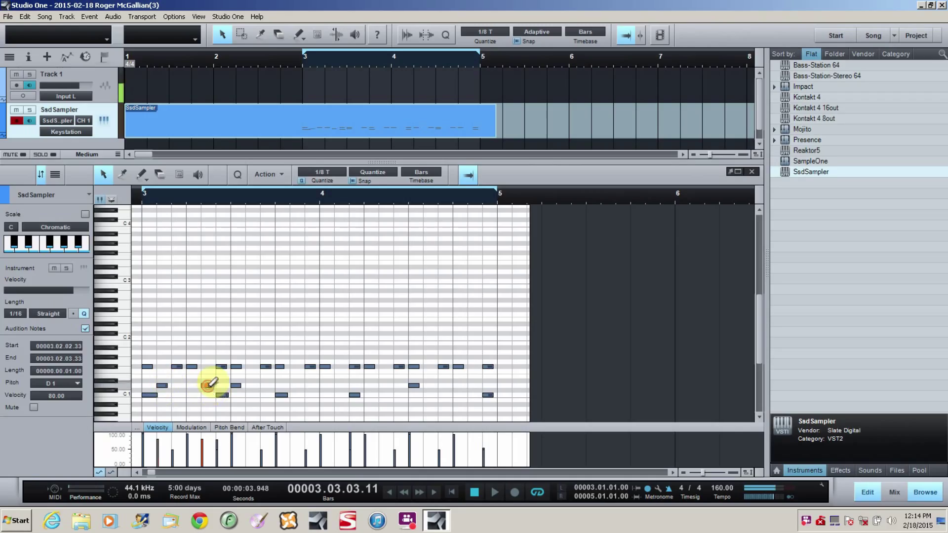
click(251, 387)
click(250, 386)
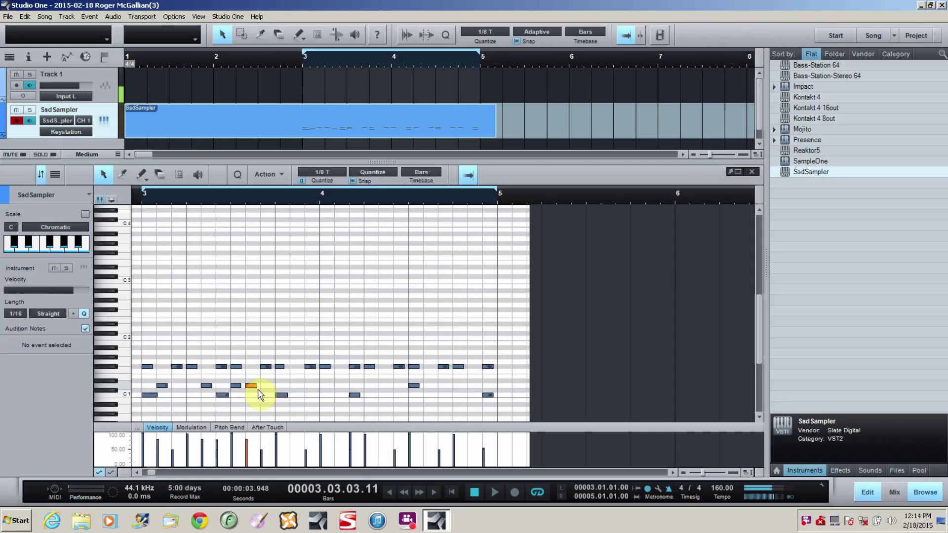
click(296, 385)
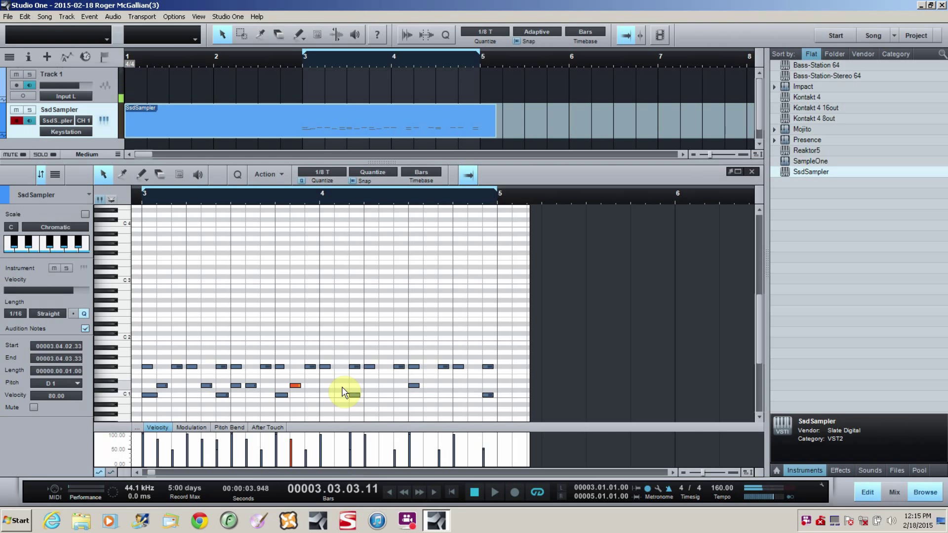
click(340, 385)
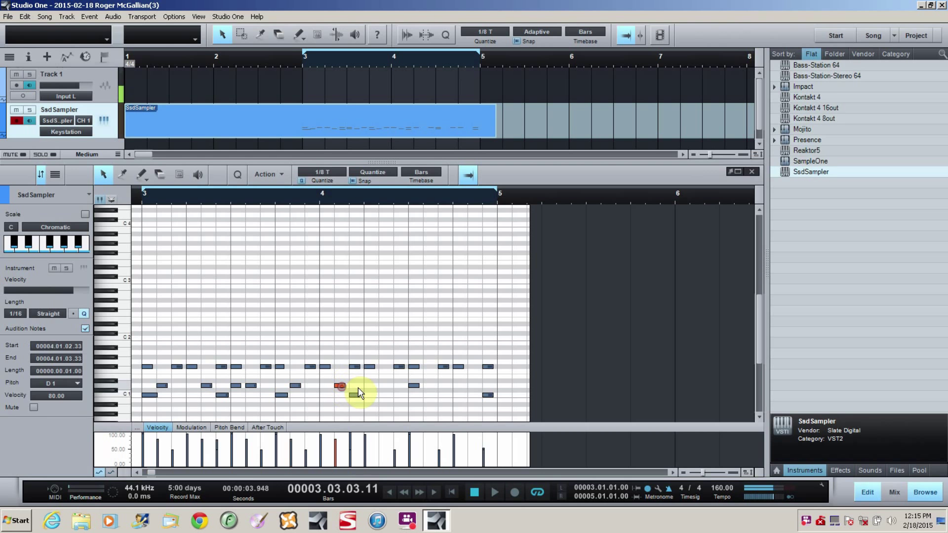
click(383, 384)
click(427, 386)
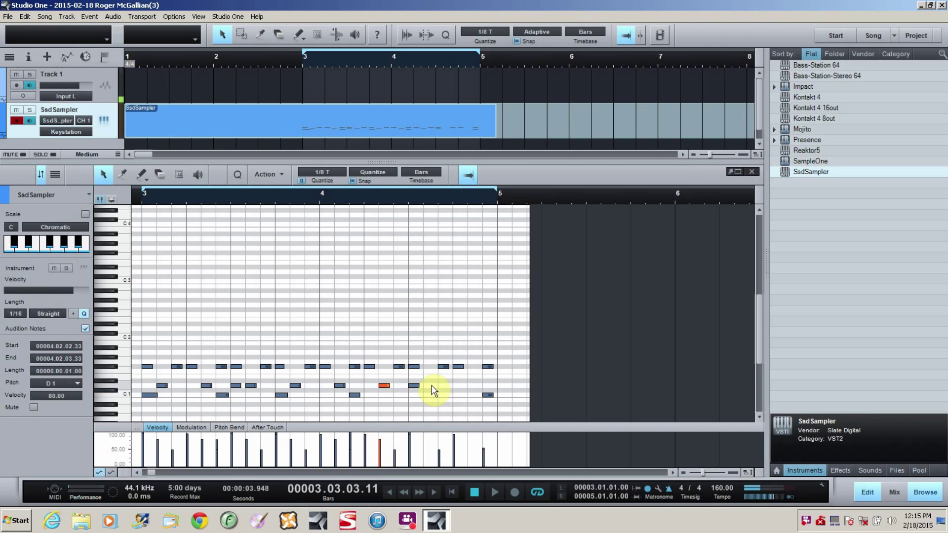
click(474, 386)
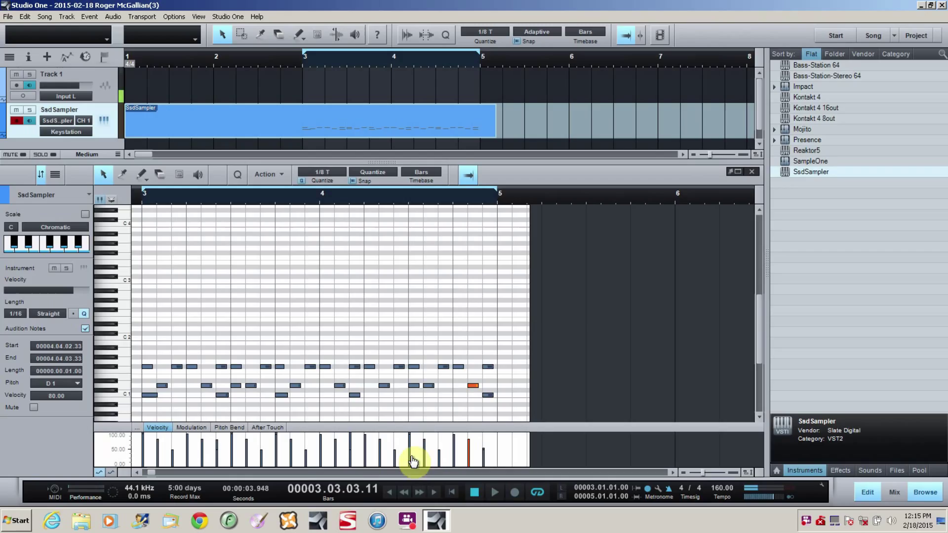
click(494, 490)
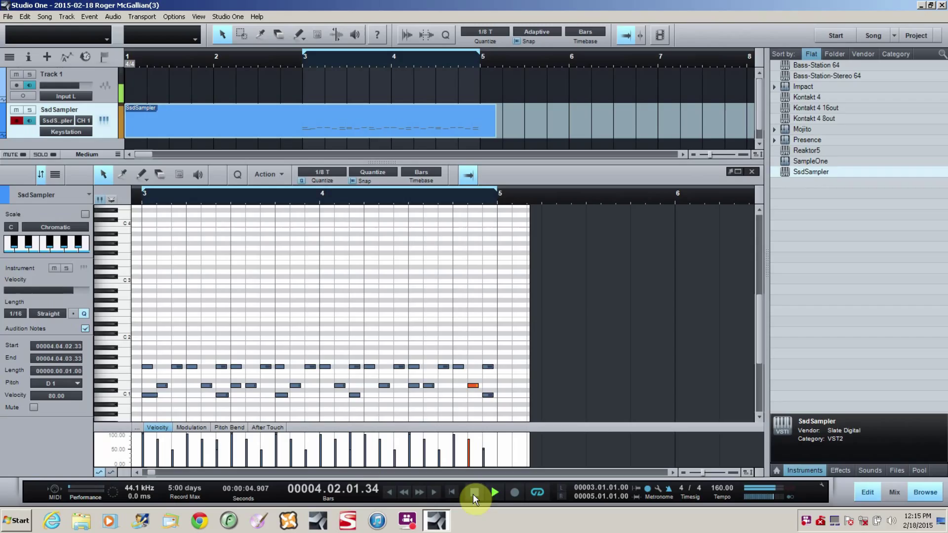
click(474, 493)
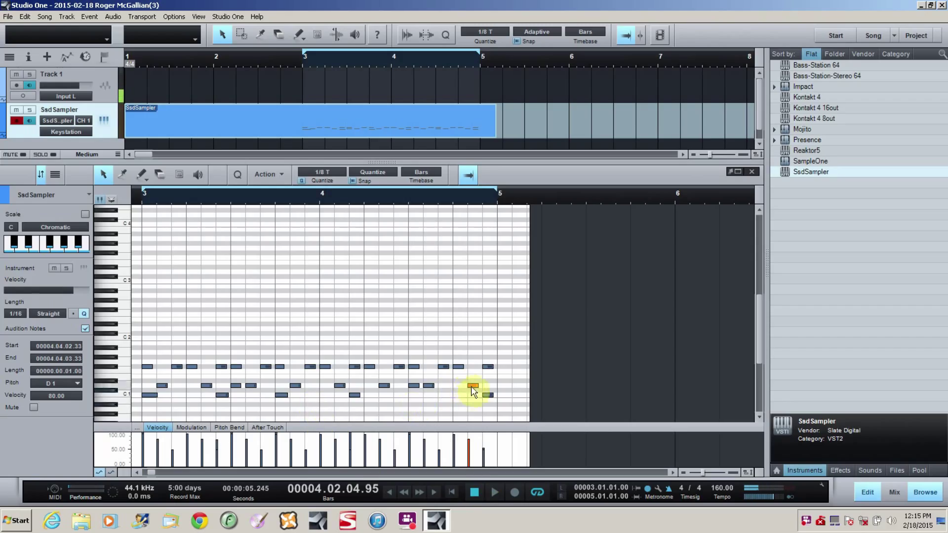
- Select the D1 ghost notes in bars 3–4 and lower their velocity to about 22
shift+click(429, 386)
shift+click(384, 385)
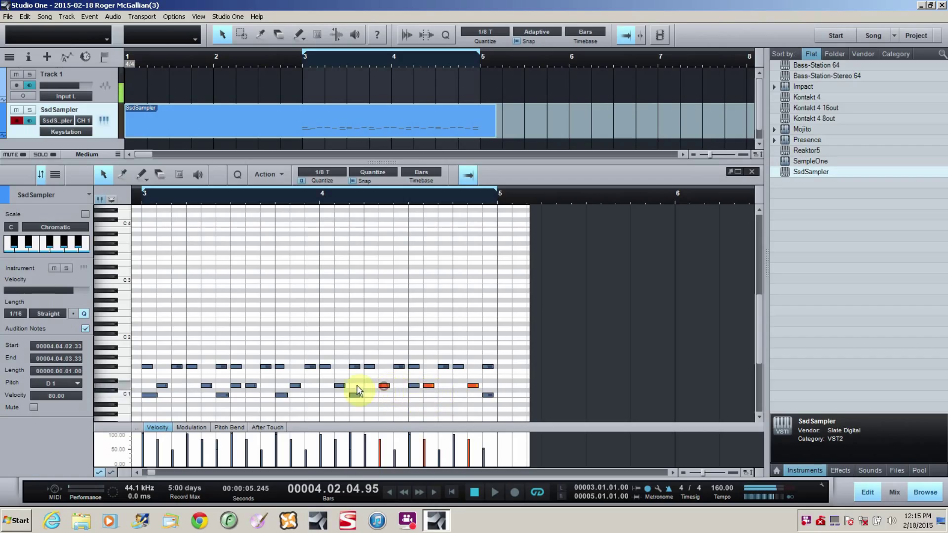
shift+click(340, 385)
shift+click(295, 386)
shift+click(252, 386)
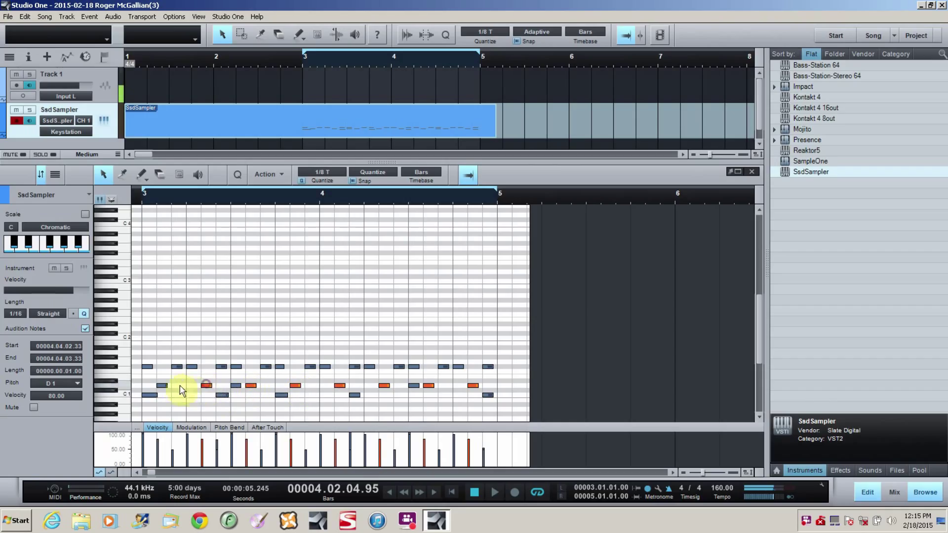
shift+click(163, 386)
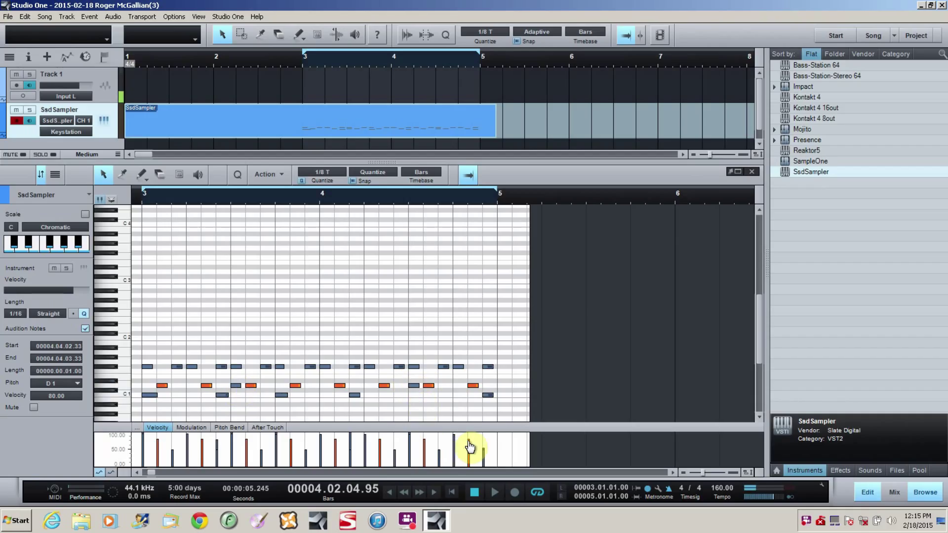
drag(469, 448, 467, 467)
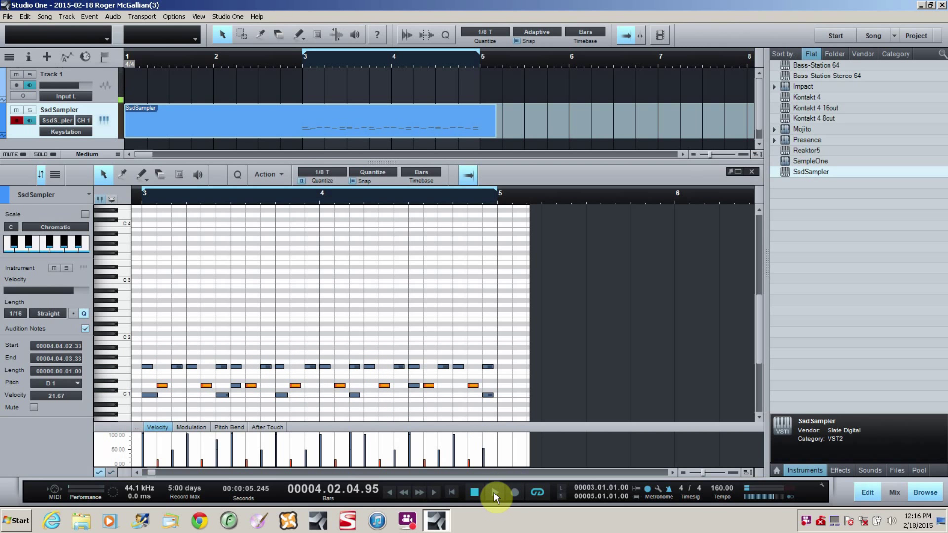
- Play the groove again, enlarge the arrangement, and range-select bars 3 to 5 of the SsdSampler event
click(494, 492)
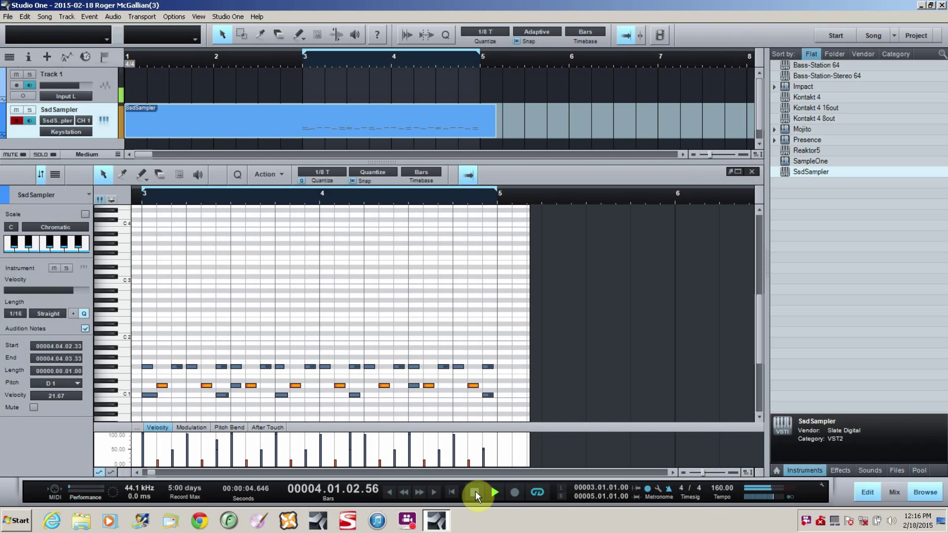
click(475, 490)
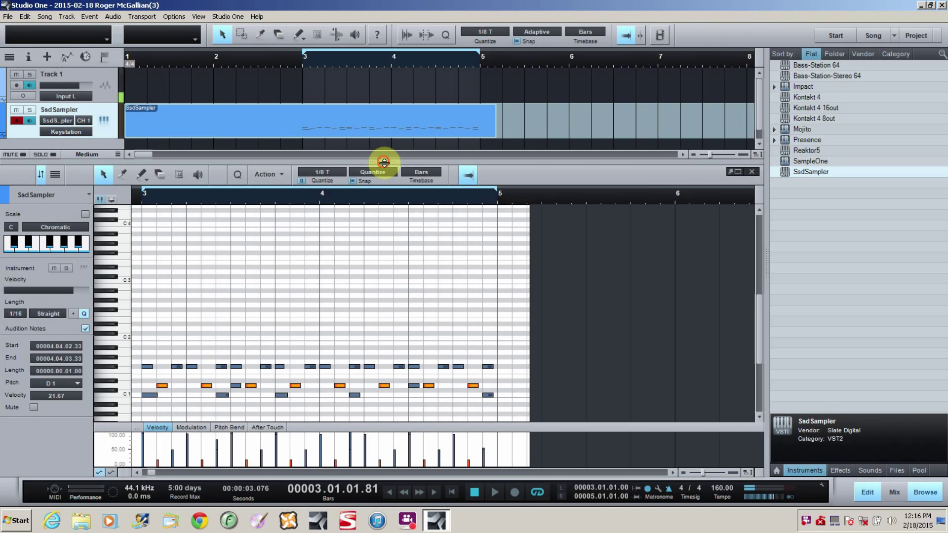
drag(385, 164, 381, 279)
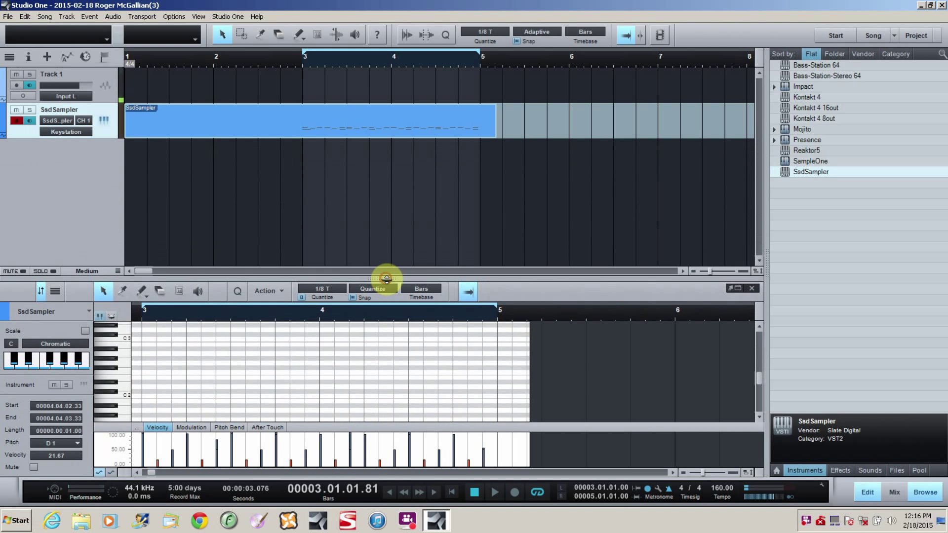
click(241, 35)
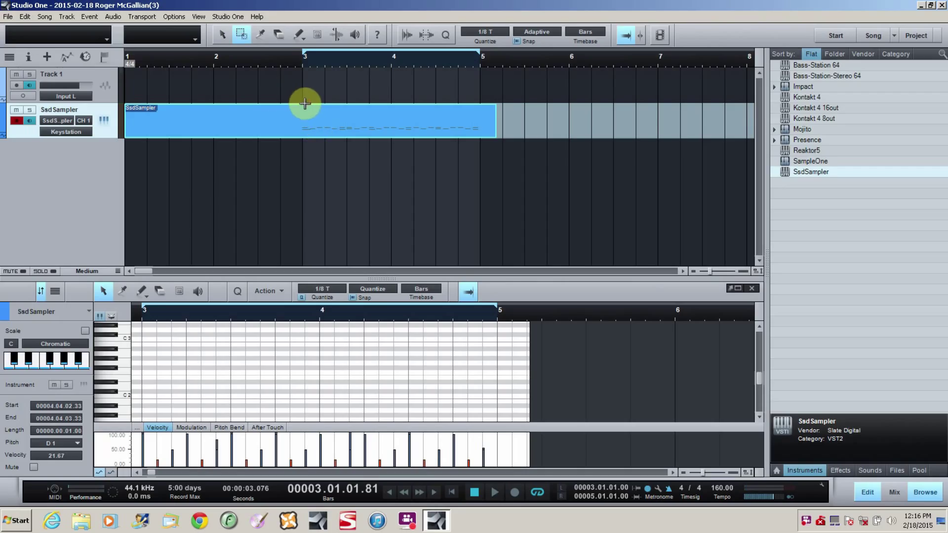
drag(304, 103, 478, 130)
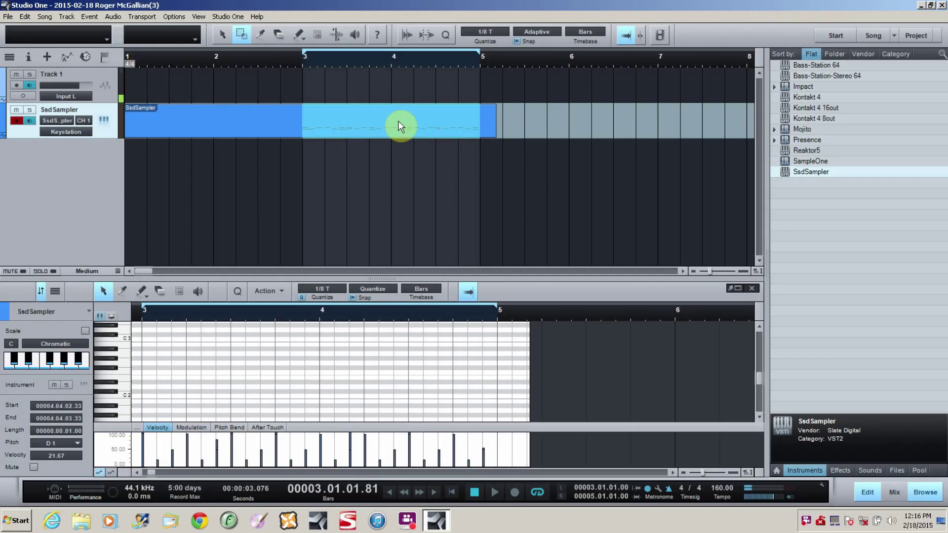
- Duplicate the bar 3–5 groove twice so copies run through bar 15, then scroll back to bar 1
key(d)
key(d)
key(d)
key(d)
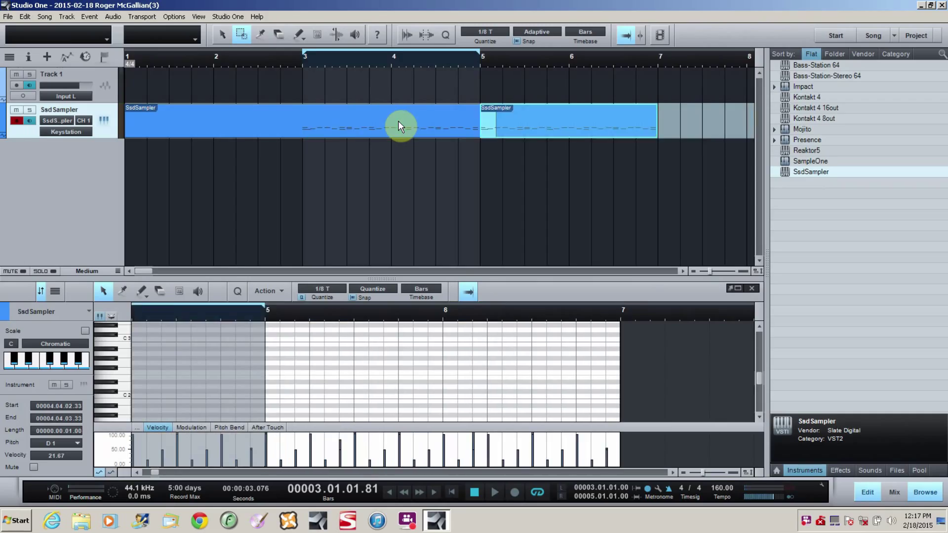
key(d)
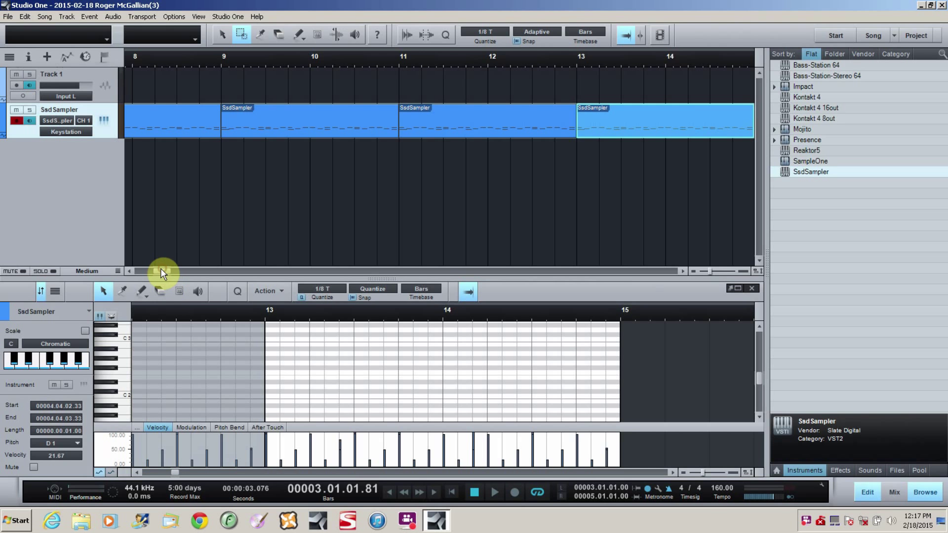
drag(161, 268, 152, 268)
drag(145, 266, 141, 267)
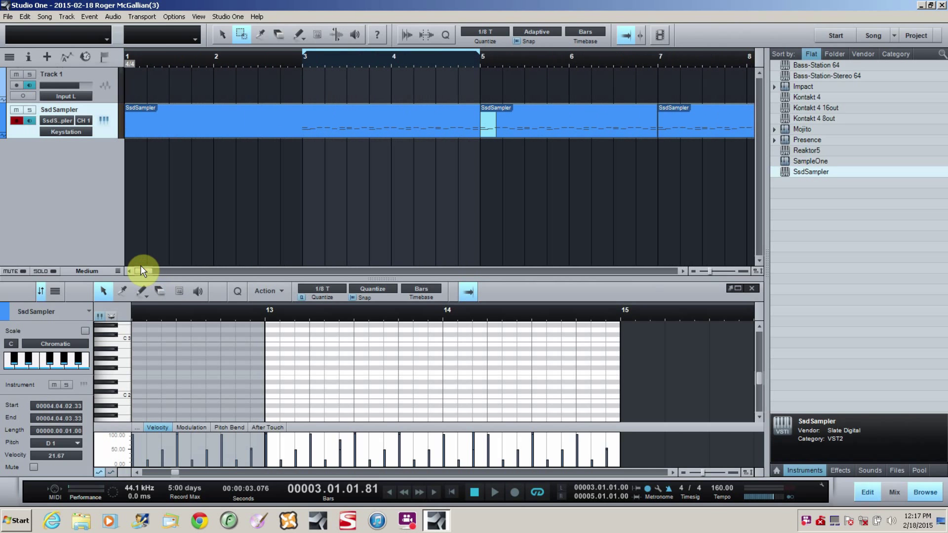
- Open the first part in an enlarged note editor and add two pickup notes before bar 3 at velocity about 48
click(301, 105)
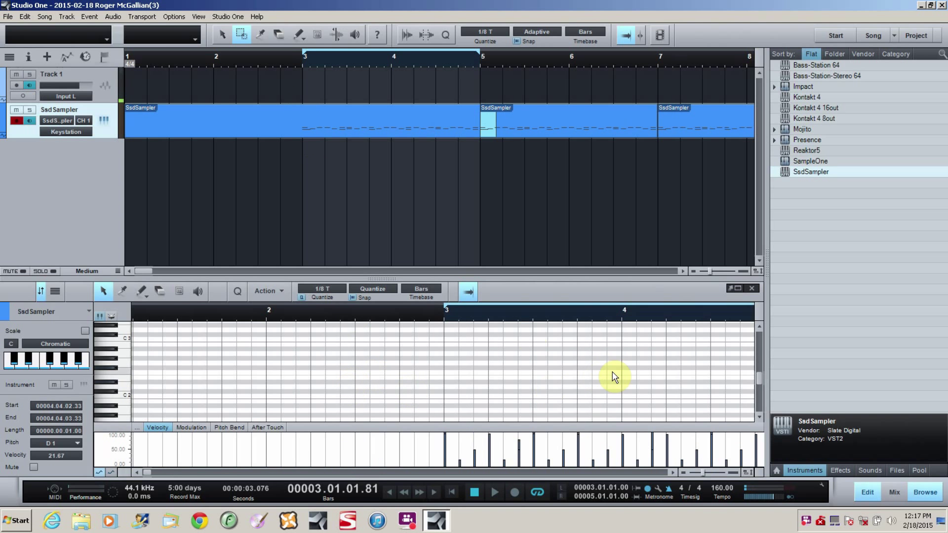
drag(381, 278, 375, 156)
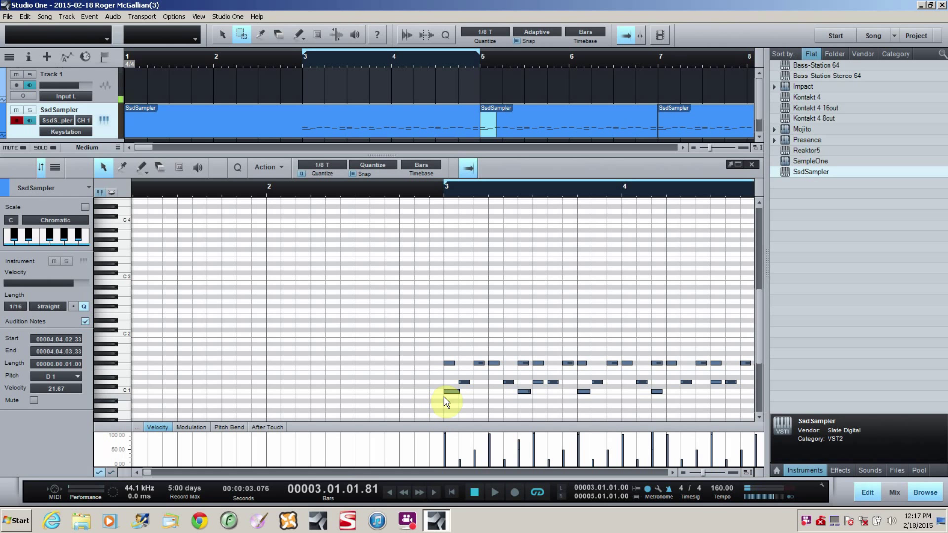
click(403, 387)
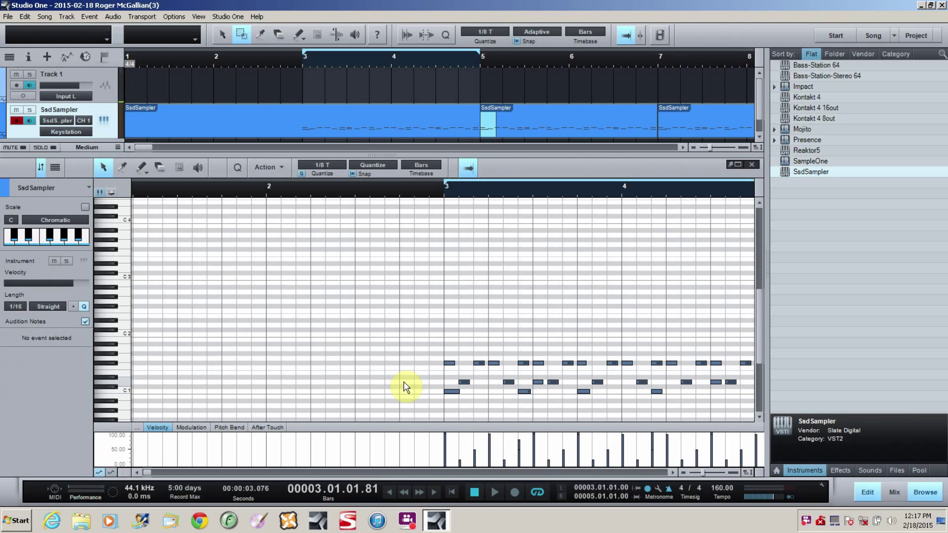
click(402, 382)
click(417, 382)
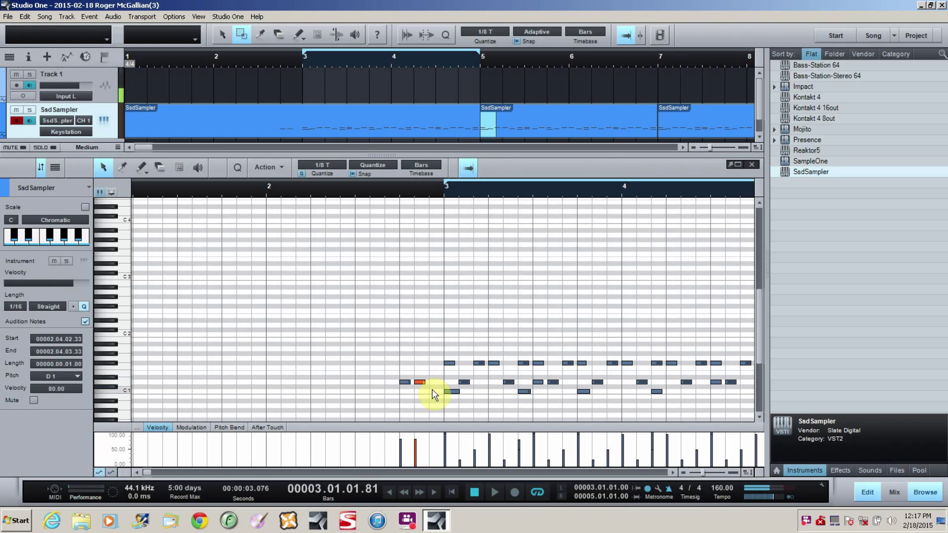
click(434, 390)
mouse_move(403, 450)
mouse_down()
mouse_move(432, 447)
mouse_move(433, 455)
mouse_up()
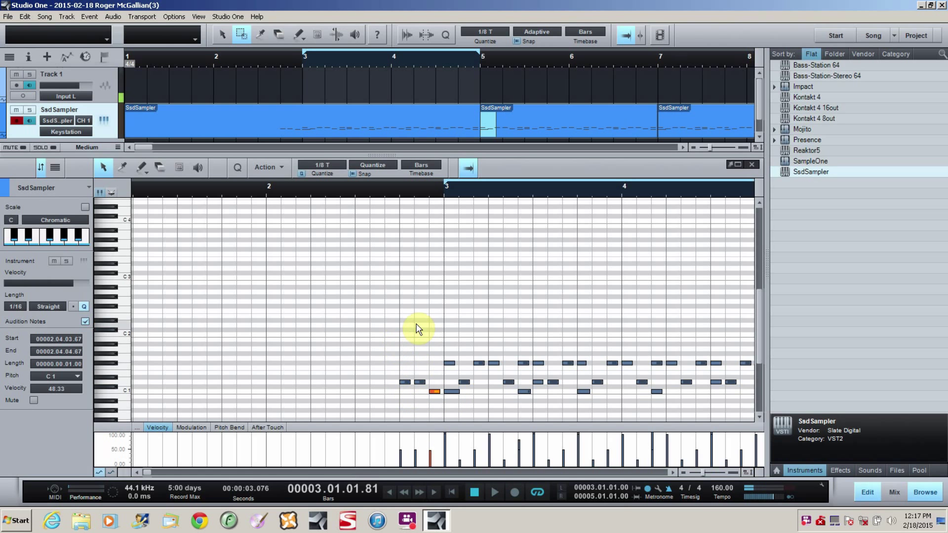
- Move the note at the start of bar 3 up from F#1 to C#2 for a crash
click(449, 364)
drag(449, 349, 450, 331)
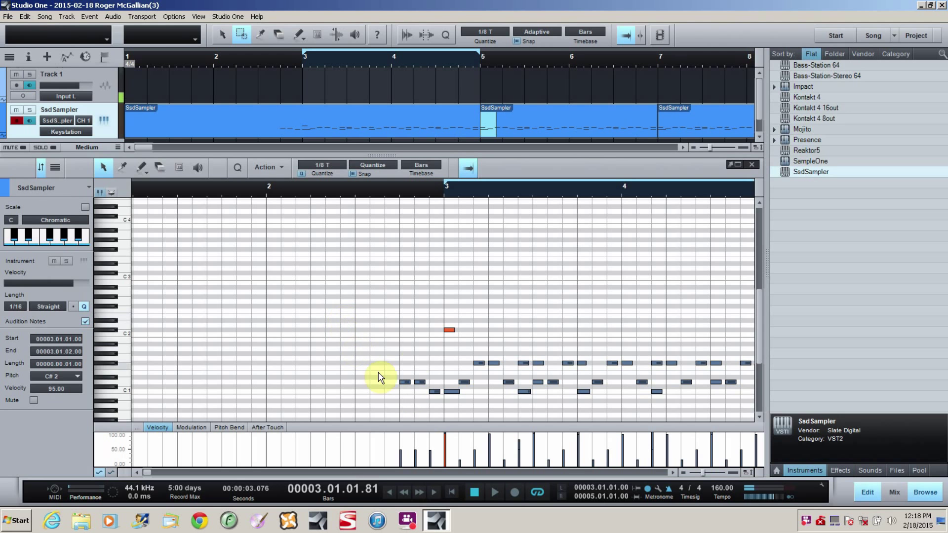
- Disable the bar 3–5 loop and play the full shuffle groove from bar 1
click(389, 49)
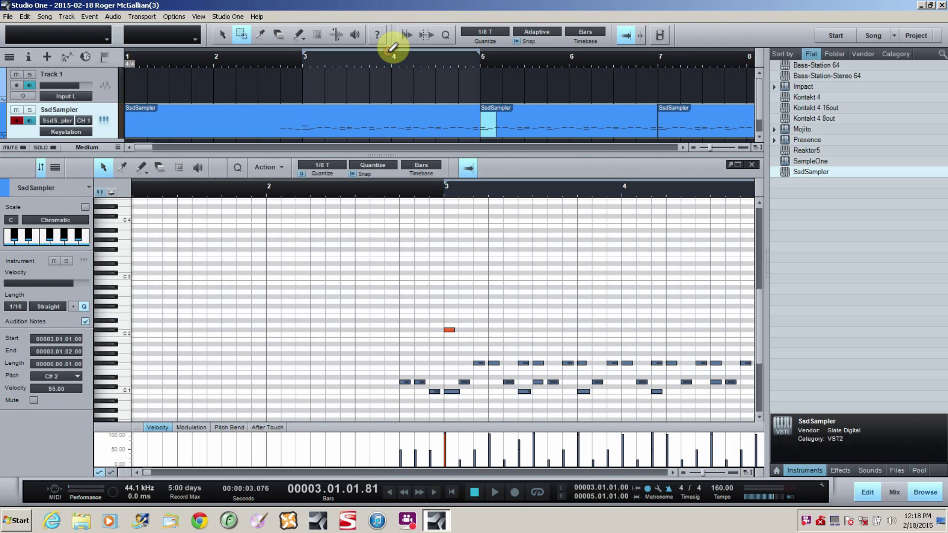
click(453, 488)
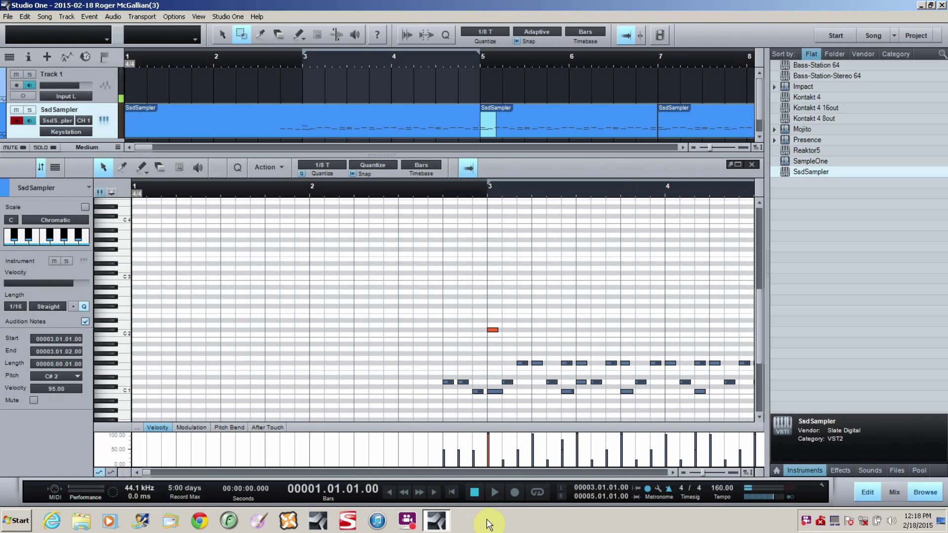
click(495, 493)
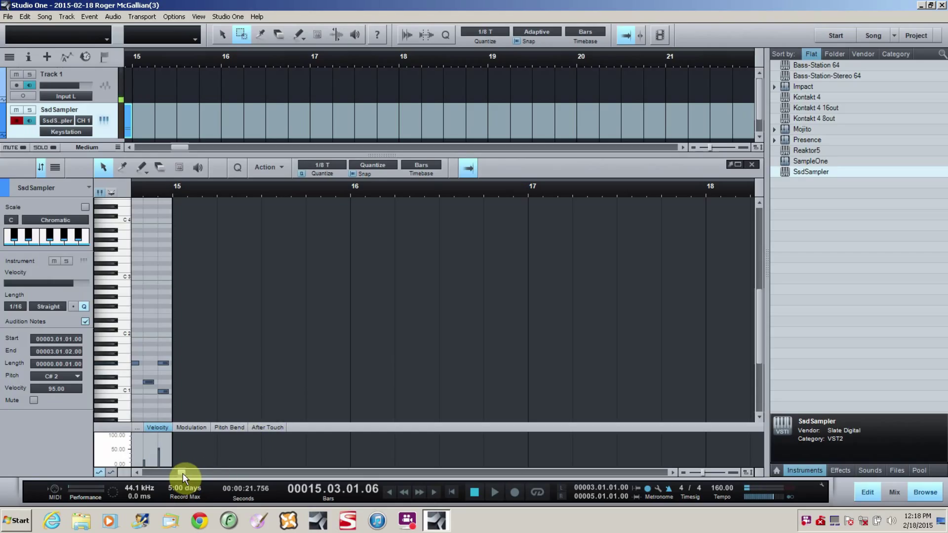
drag(182, 474, 146, 473)
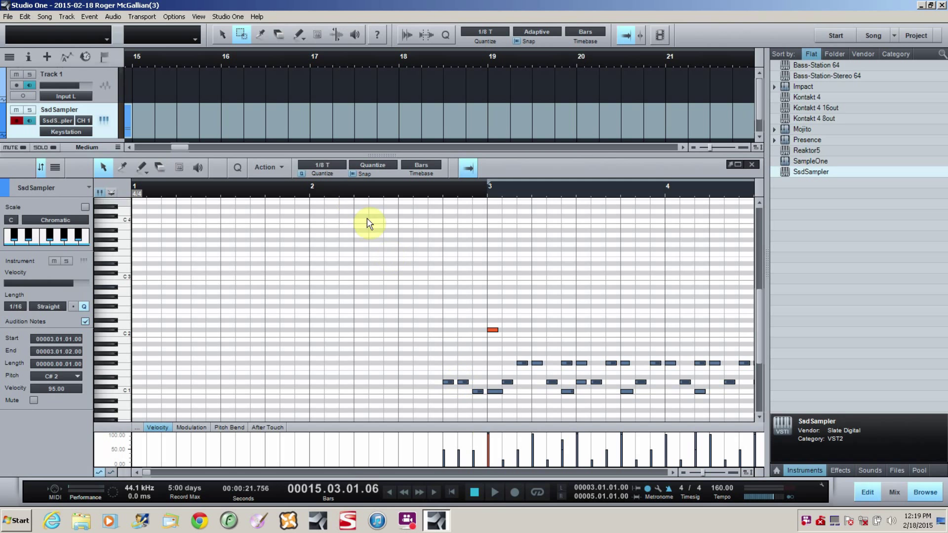
click(494, 493)
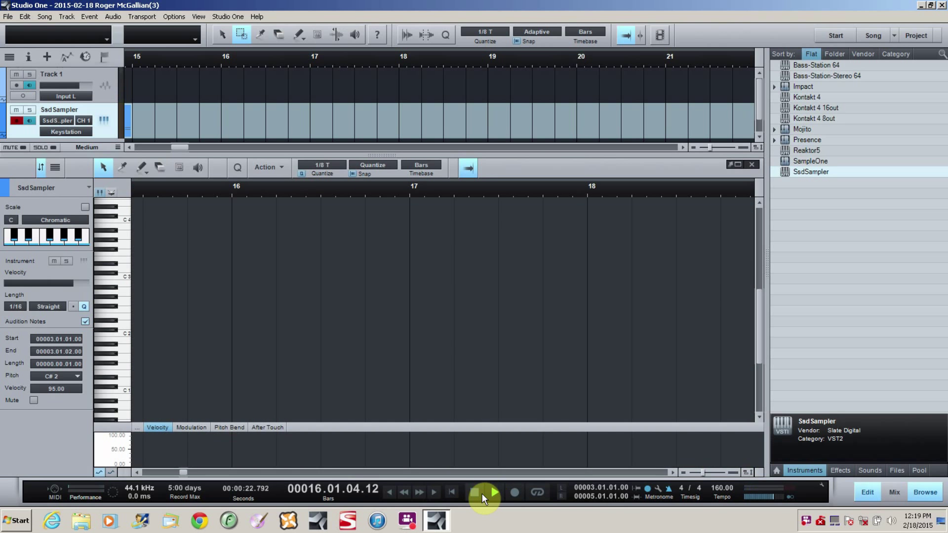
click(450, 493)
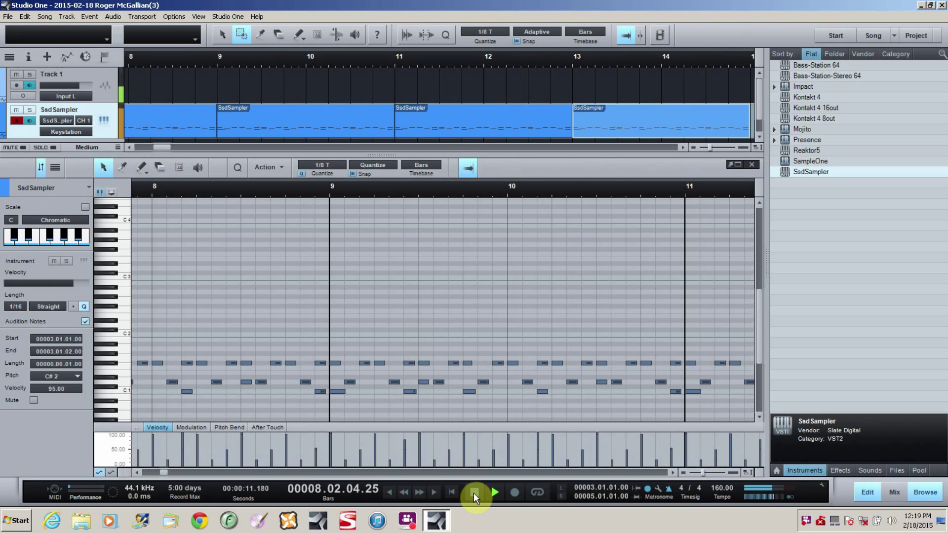
click(473, 493)
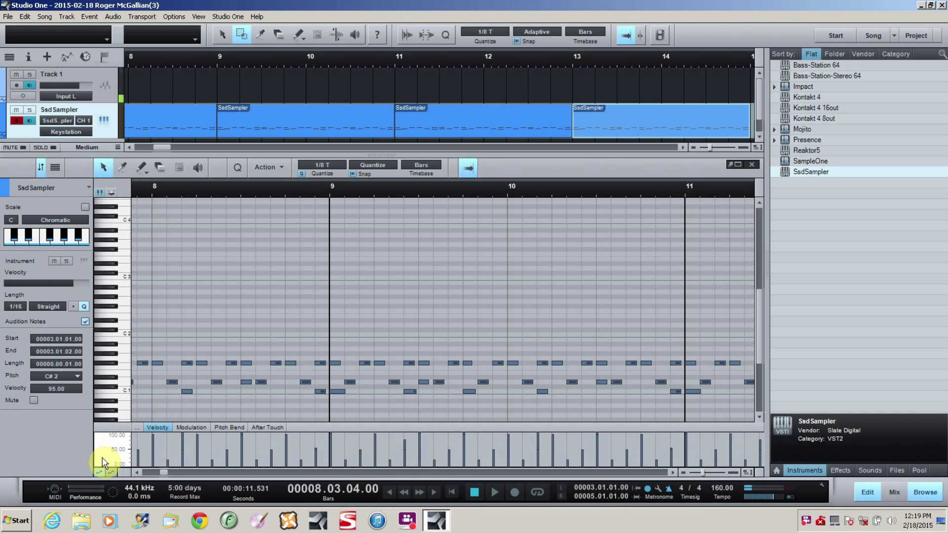
drag(163, 473, 144, 472)
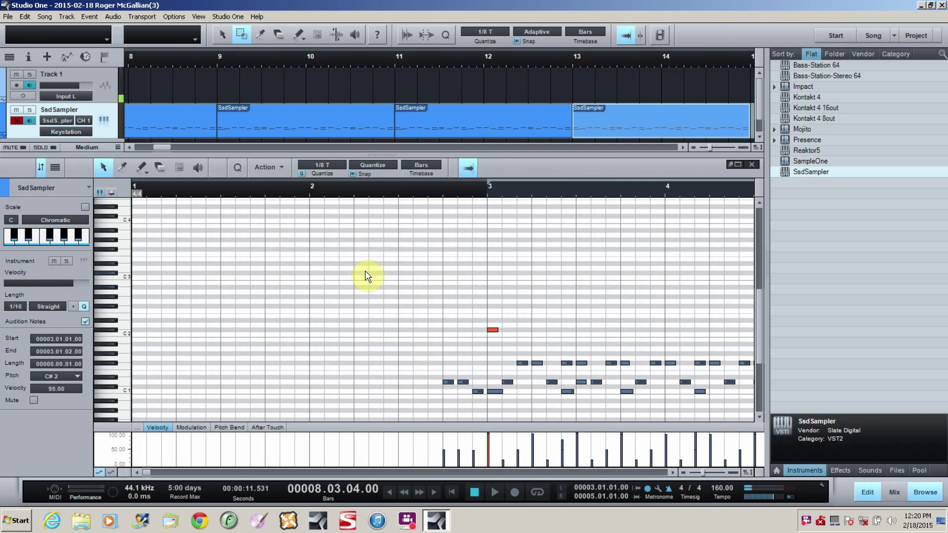